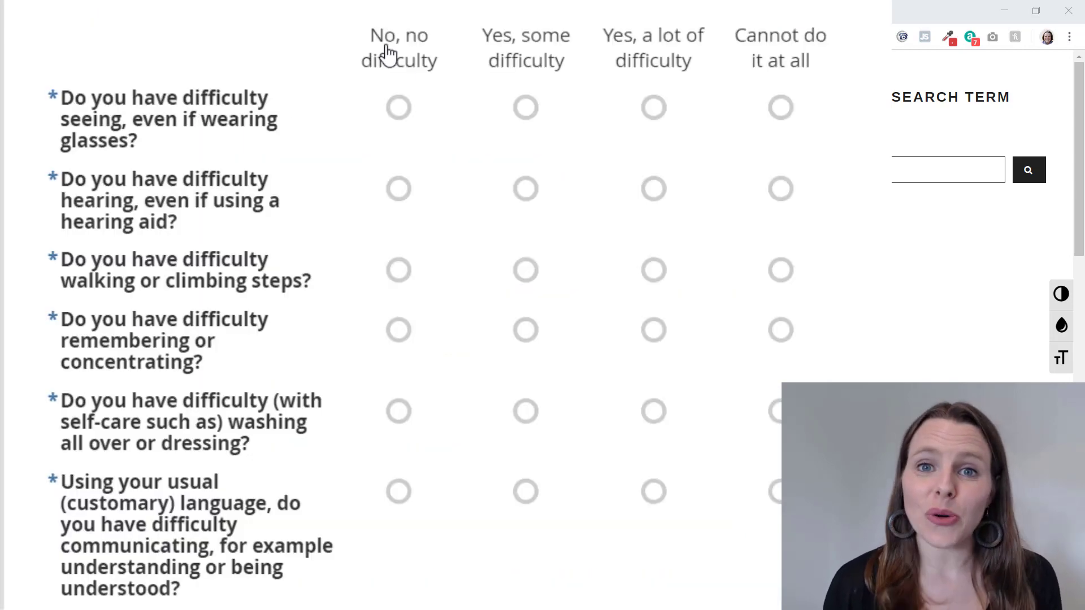
- Answer all six difficulty questions in the grid form with "No, no difficulty"
left_click(408, 112)
left_click(400, 189)
left_click(398, 270)
left_click(399, 330)
left_click(397, 412)
left_click(399, 491)
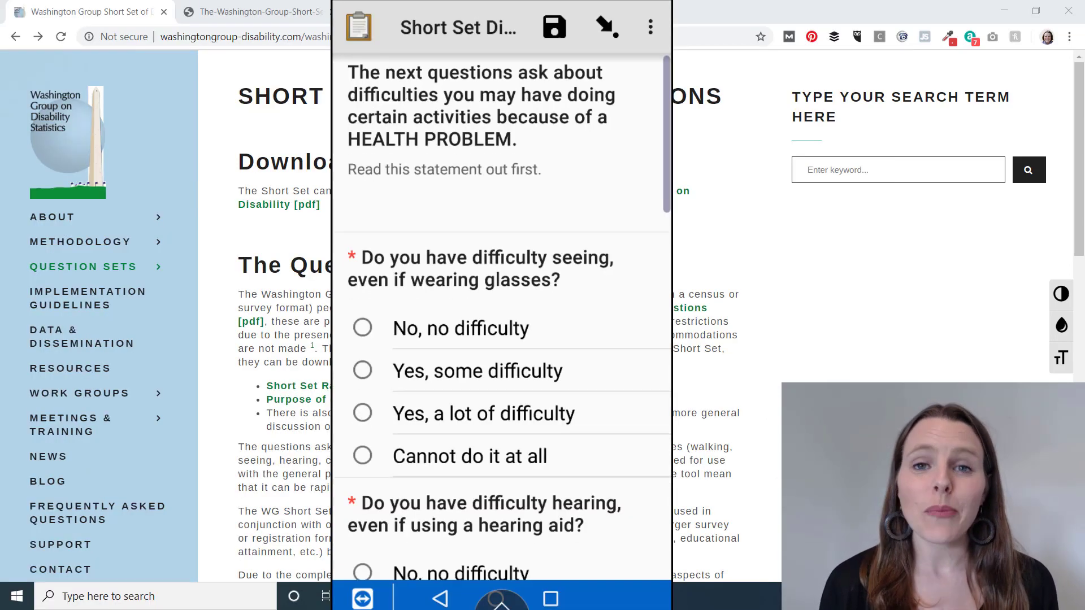
- Answer the hearing question with "No, no difficulty" and continue answering the difficulty questions below it in the mobile form
scroll(502, 316, "down", 1)
scroll(502, 316, "down", 3)
left_click(362, 273)
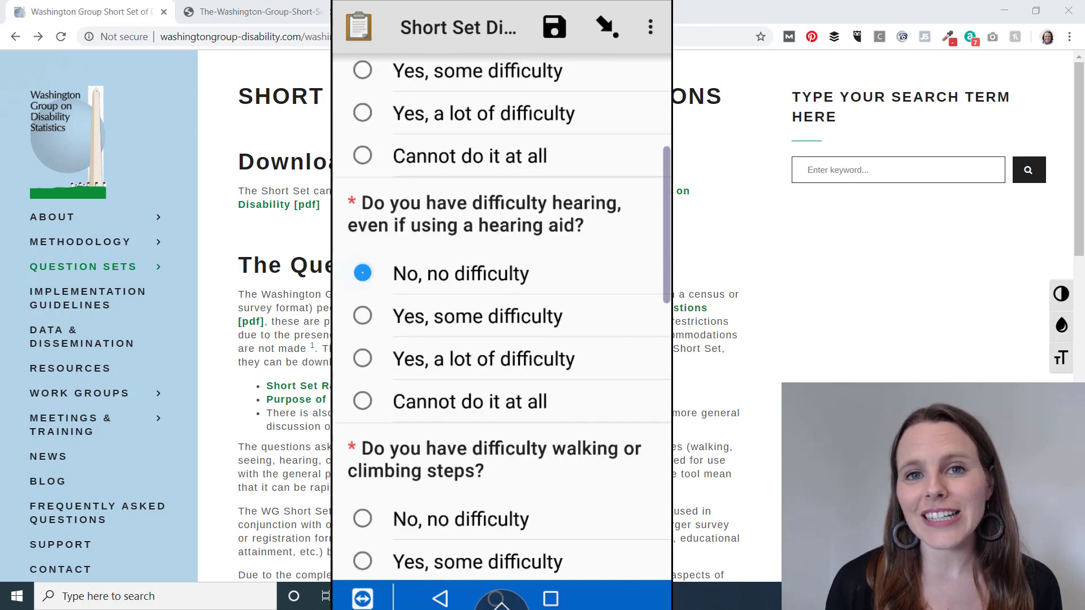
scroll(502, 316, "down", 5)
left_click(362, 162)
left_click(363, 280)
scroll(502, 317, "down", 4)
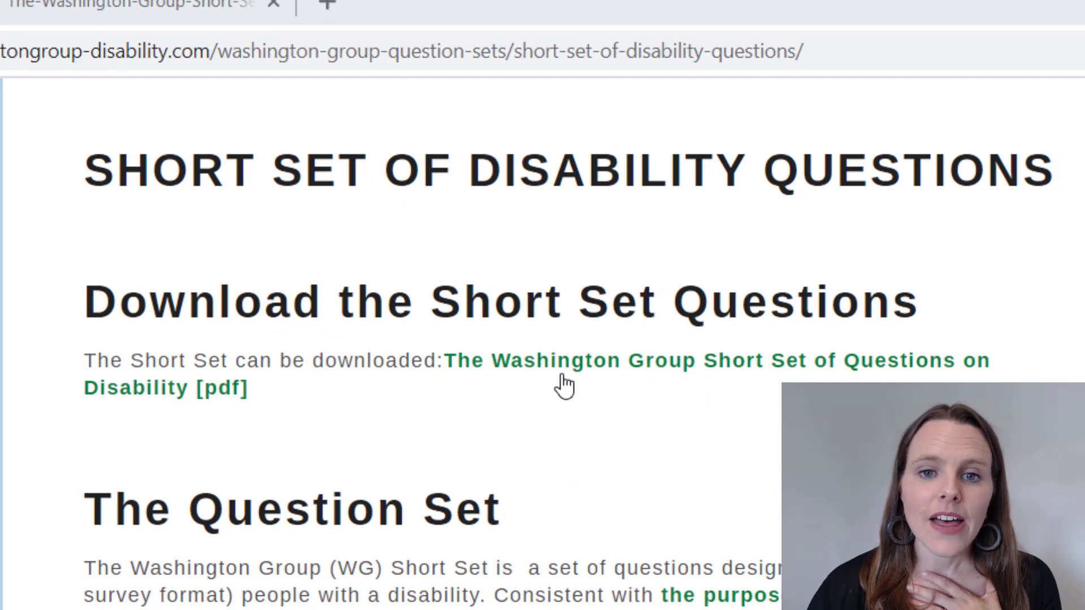
- Open the Washington Group Short Set of Questions on Disability PDF and read through its six questions and answer options
left_click(650, 375)
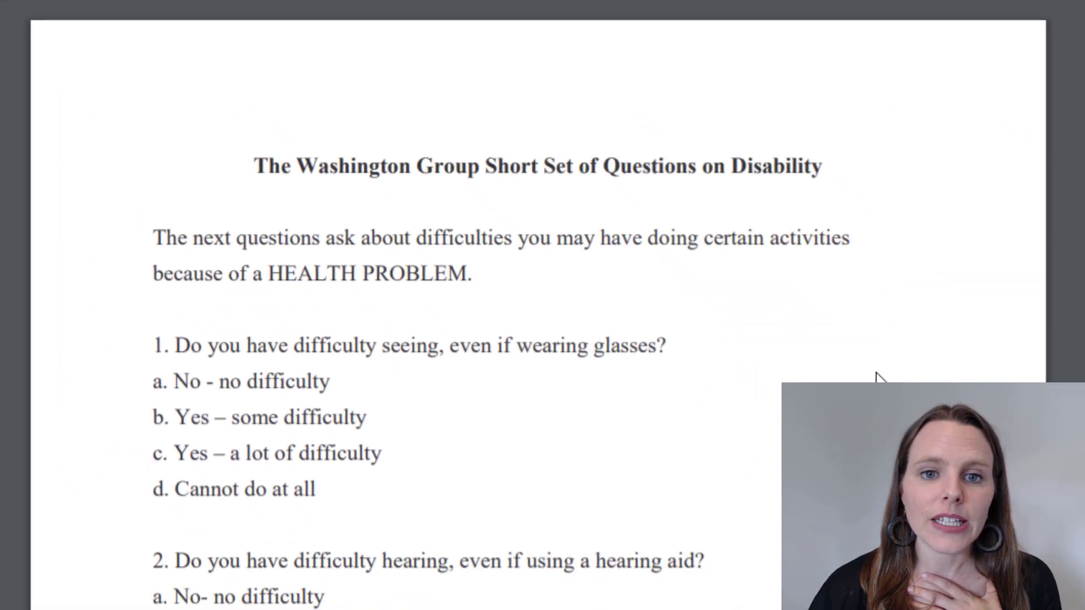
scroll(531, 446, "down", 3)
scroll(531, 446, "down", 20)
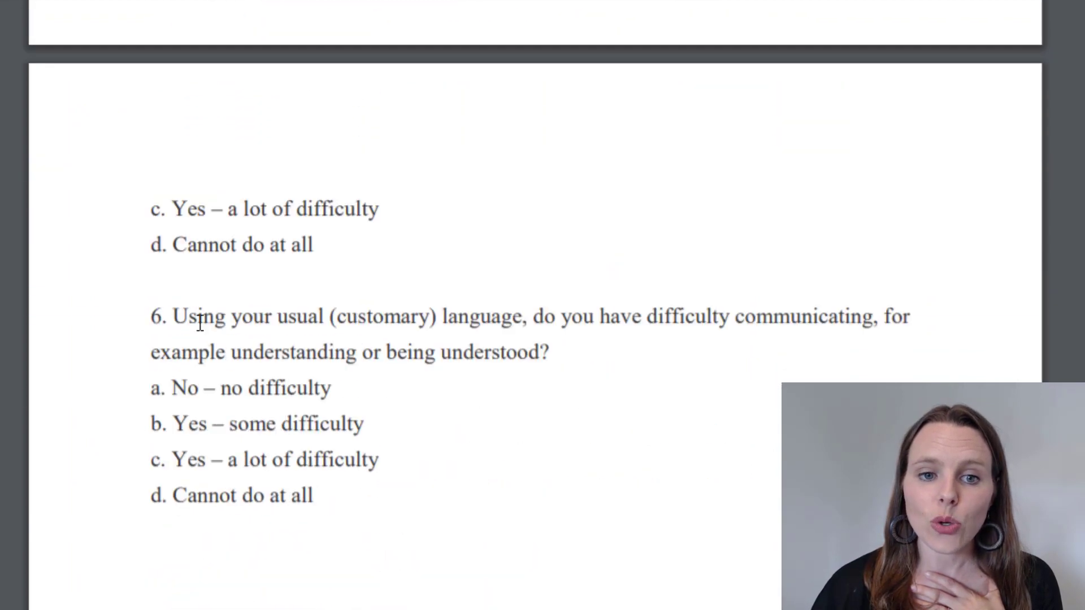
scroll(653, 373, "up", 20)
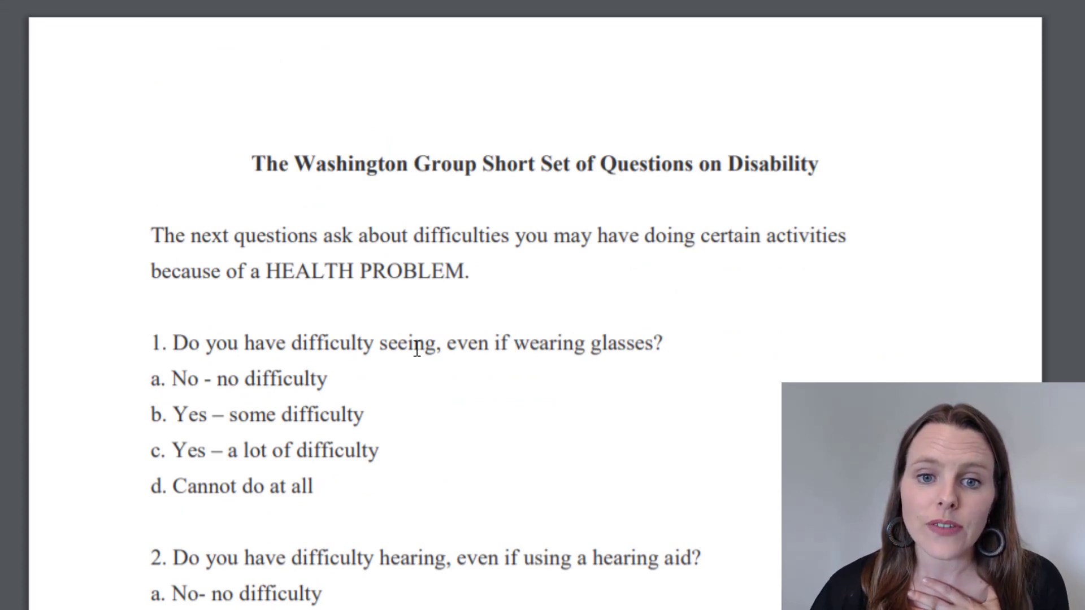
scroll(466, 565, "down", 7)
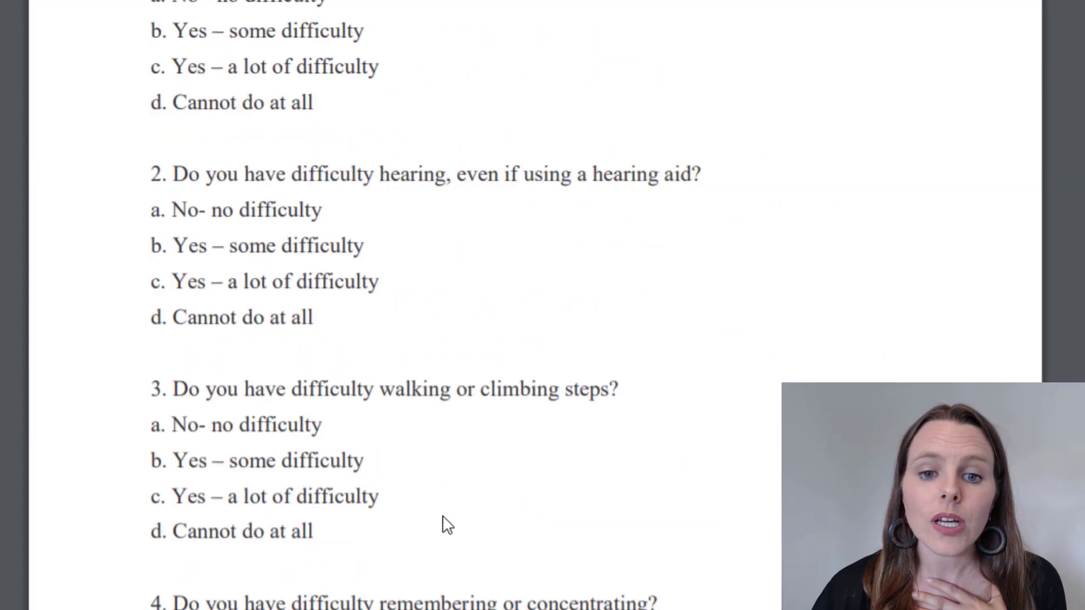
scroll(542, 586, "down", 4)
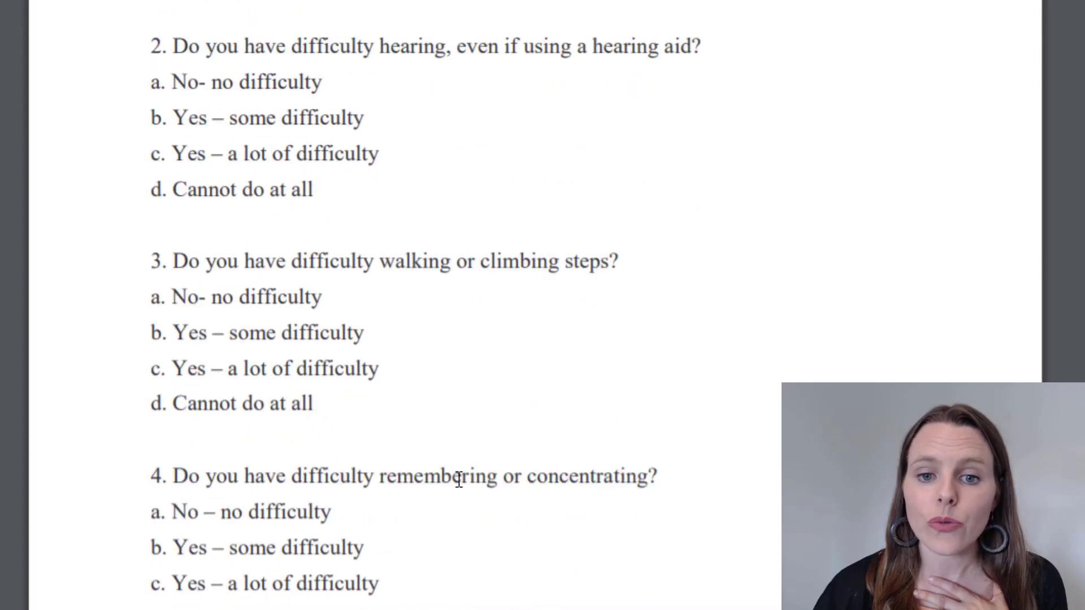
scroll(584, 547, "down", 8)
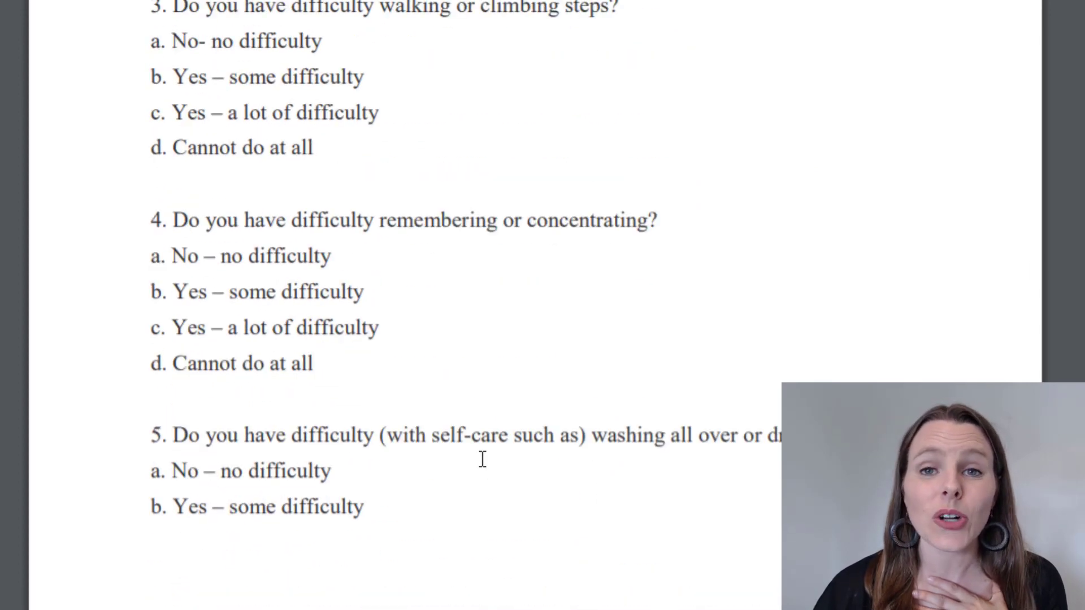
scroll(482, 459, "down", 12)
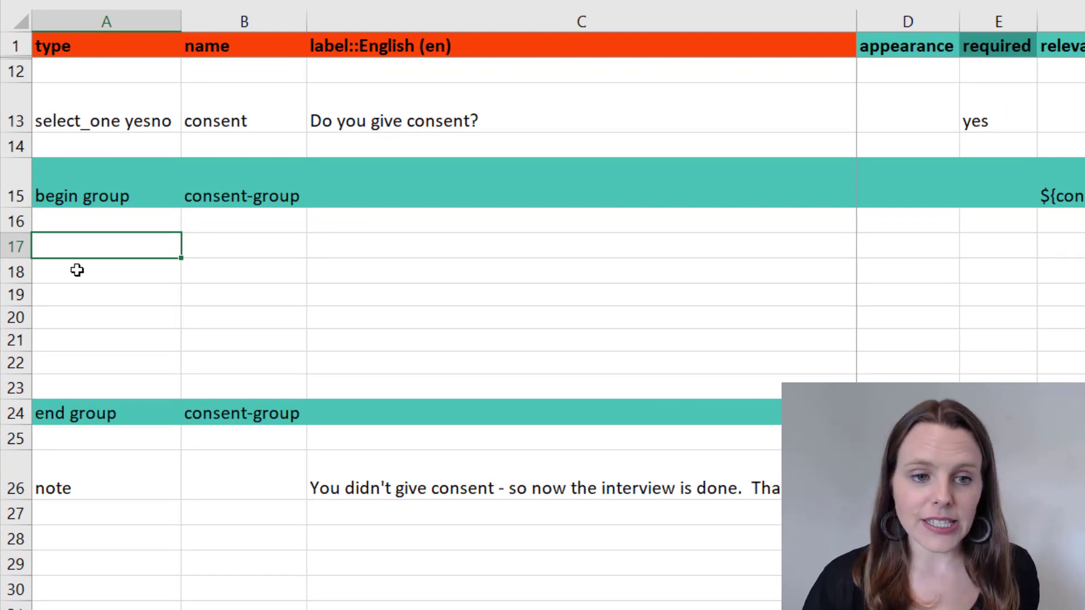
- In the Excel survey form, insert four blank rows above row 18 inside the consent group
left_click(380, 252)
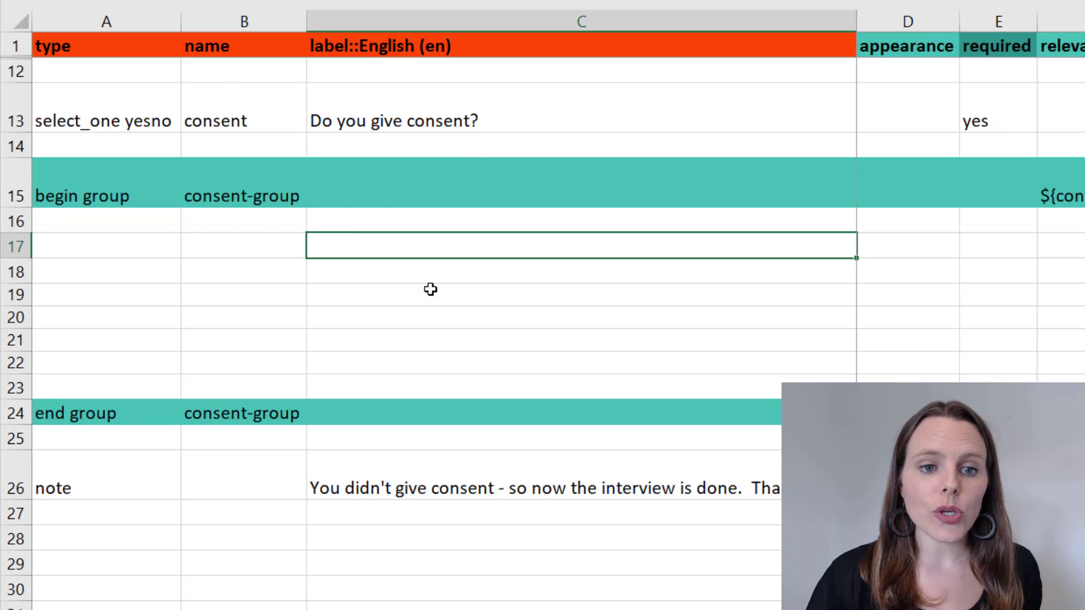
left_click_drag(426, 249, 450, 387)
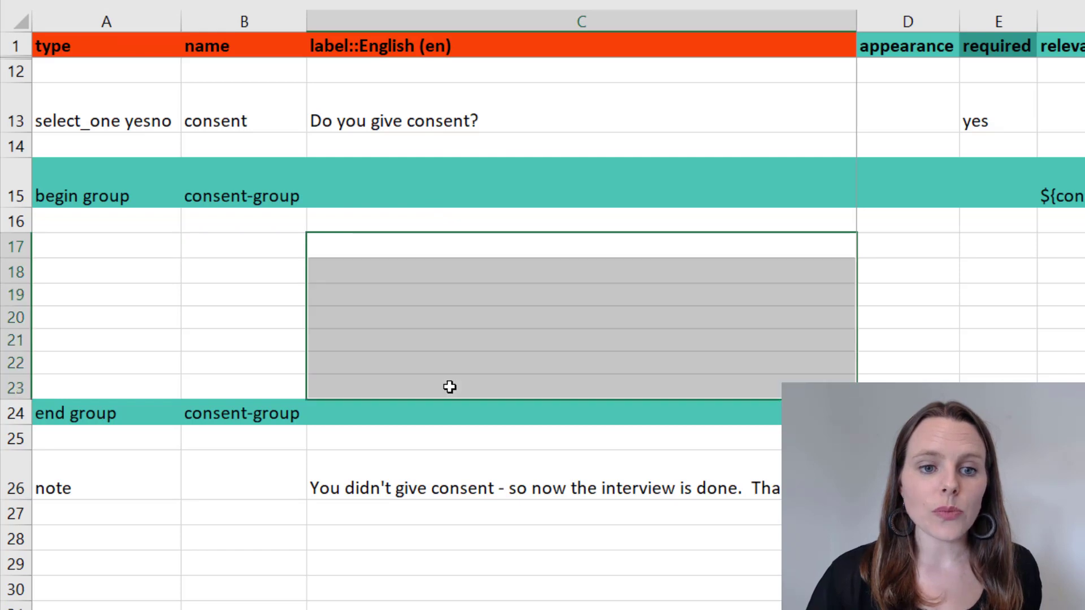
left_click(12, 276)
left_click_drag(11, 275, 13, 338)
right_click(13, 338)
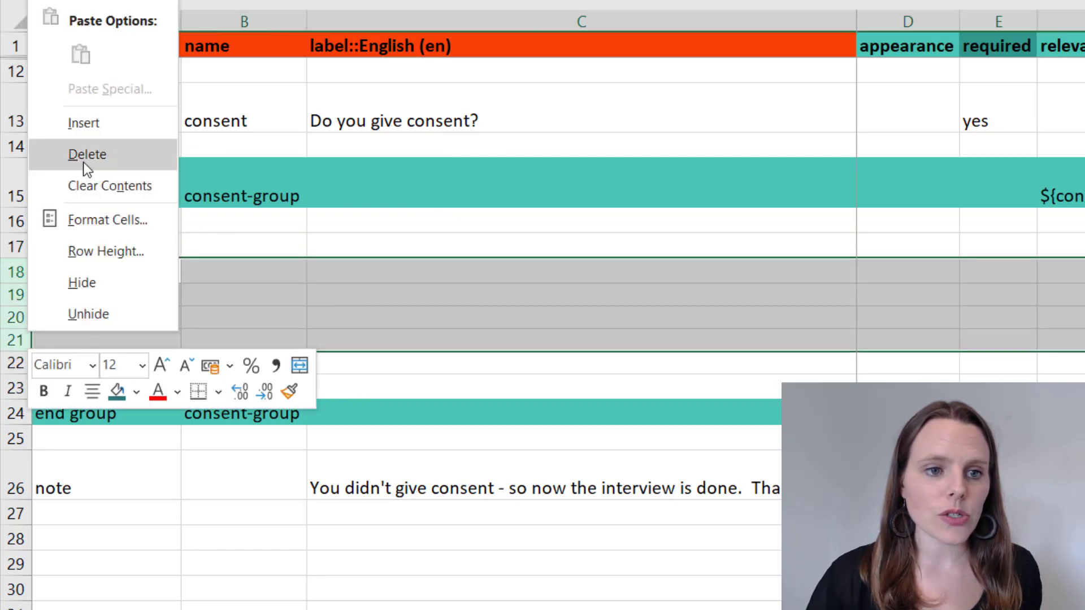
left_click(83, 123)
left_click(562, 398)
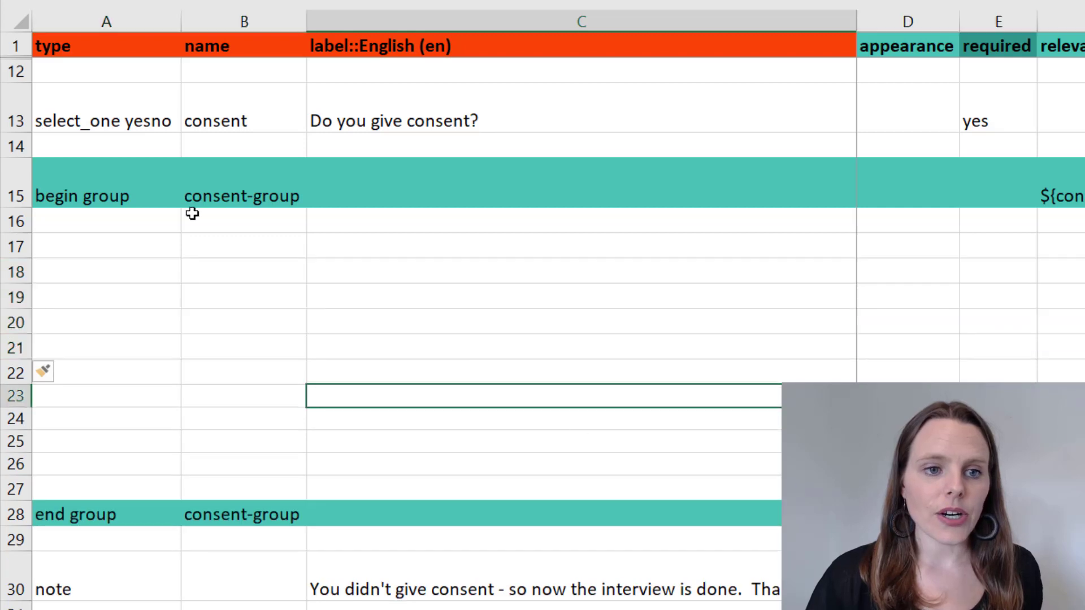
left_click_drag(22, 121, 34, 173)
left_click_drag(34, 513, 39, 575)
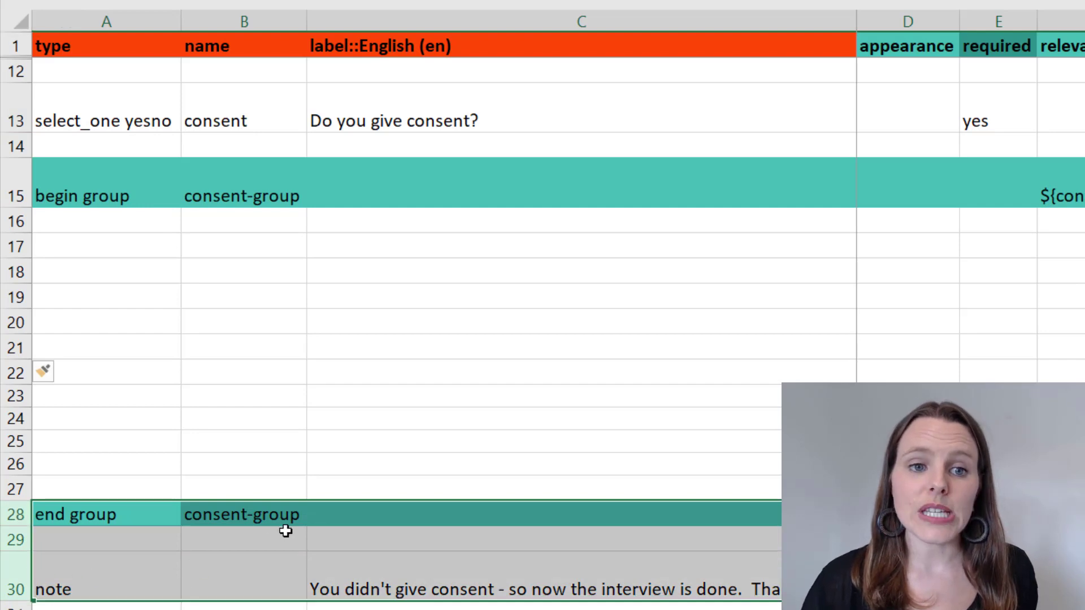
left_click(342, 375)
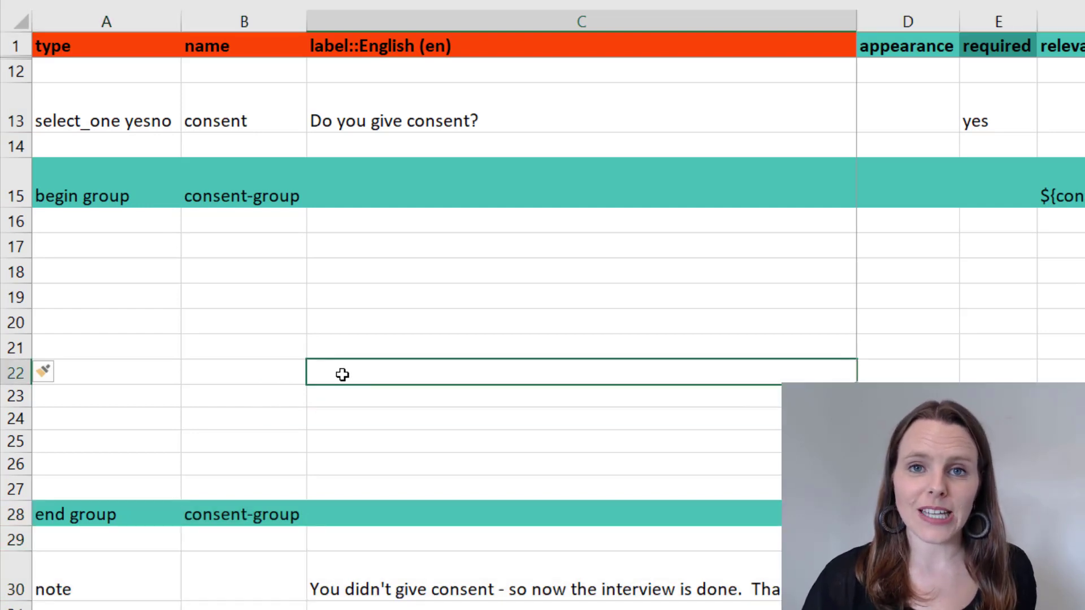
- Copy the six difficulty questions from the Washington Group PDF into the English label column, cells C18 to C23
left_click(305, 293)
left_click(370, 269)
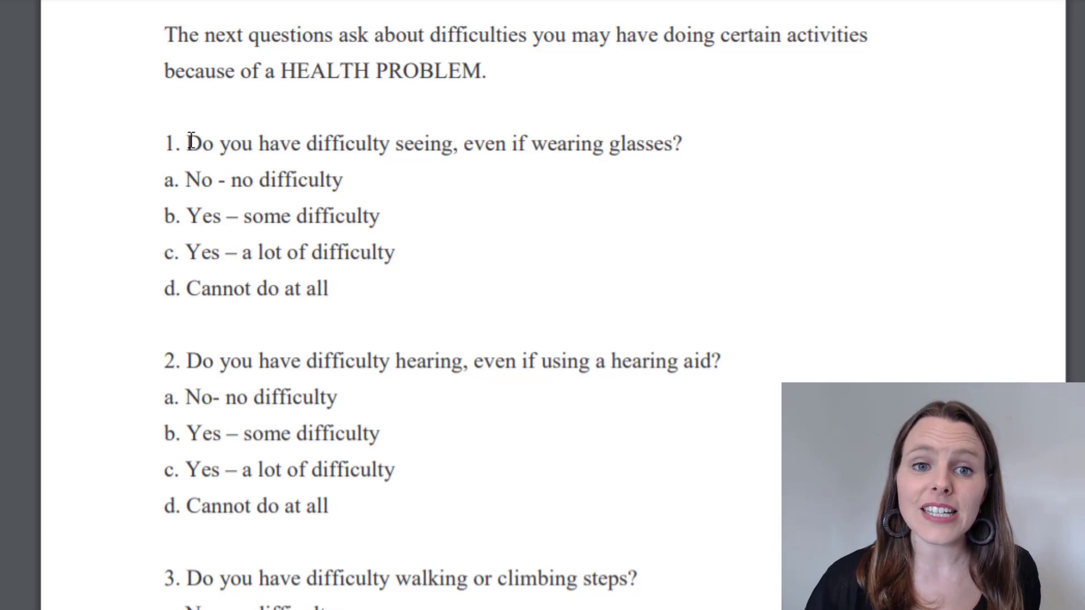
triple_click(437, 139)
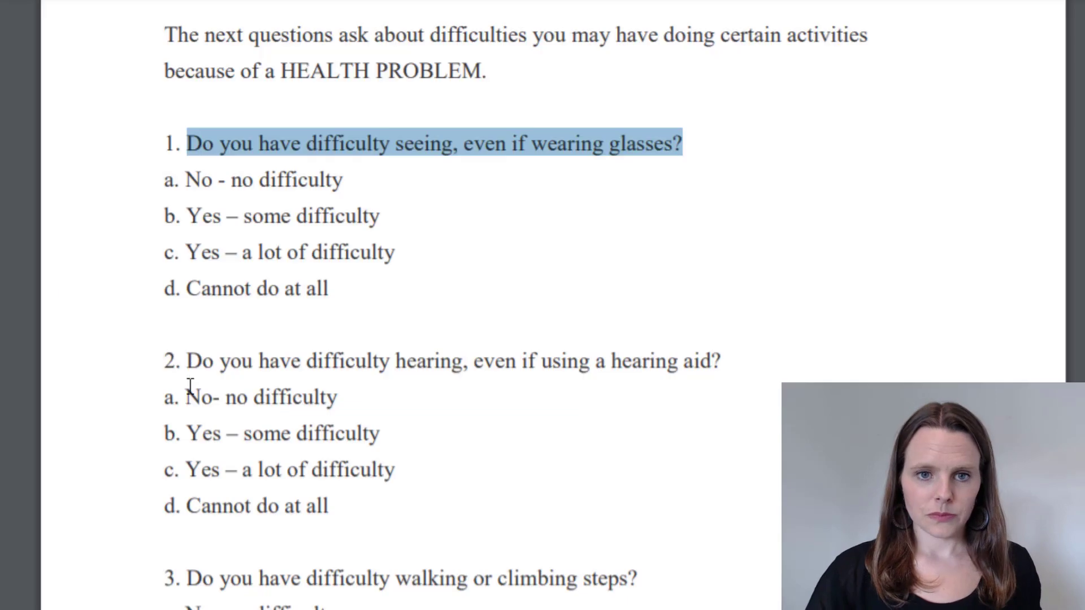
triple_click(153, 359)
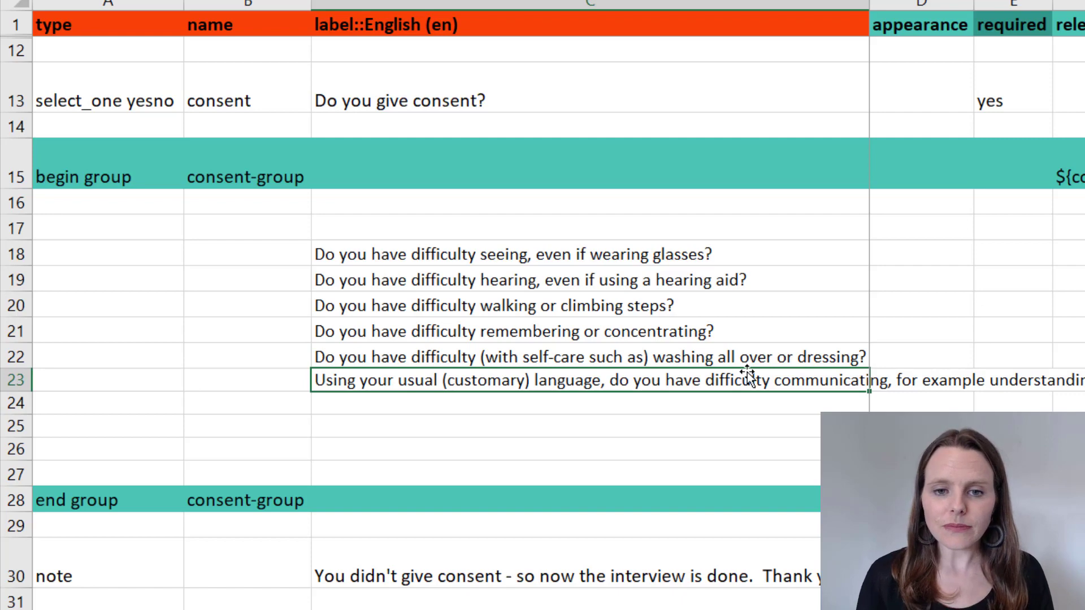
left_click_drag(458, 252, 505, 383)
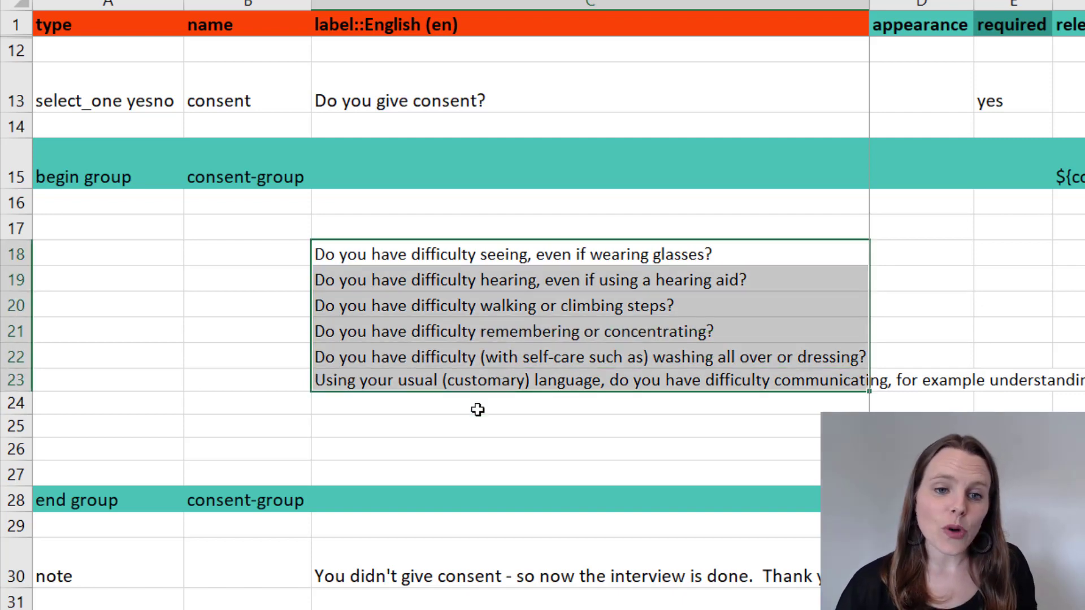
- Enter the type "select_one healthproblem" in A18 and fill it down to A23 for all six questions
left_click(121, 257)
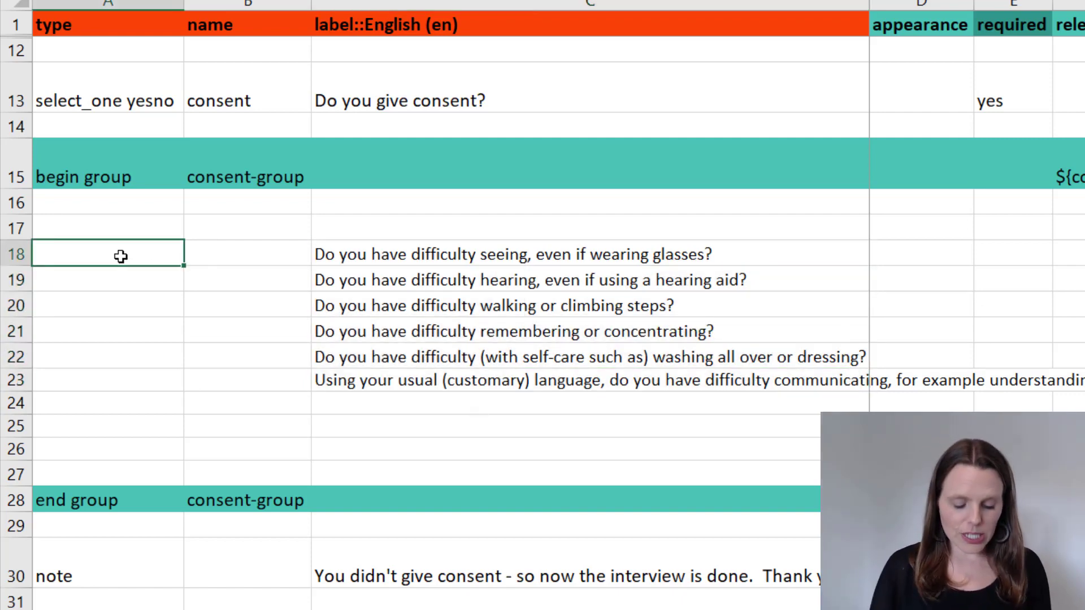
type("select_one")
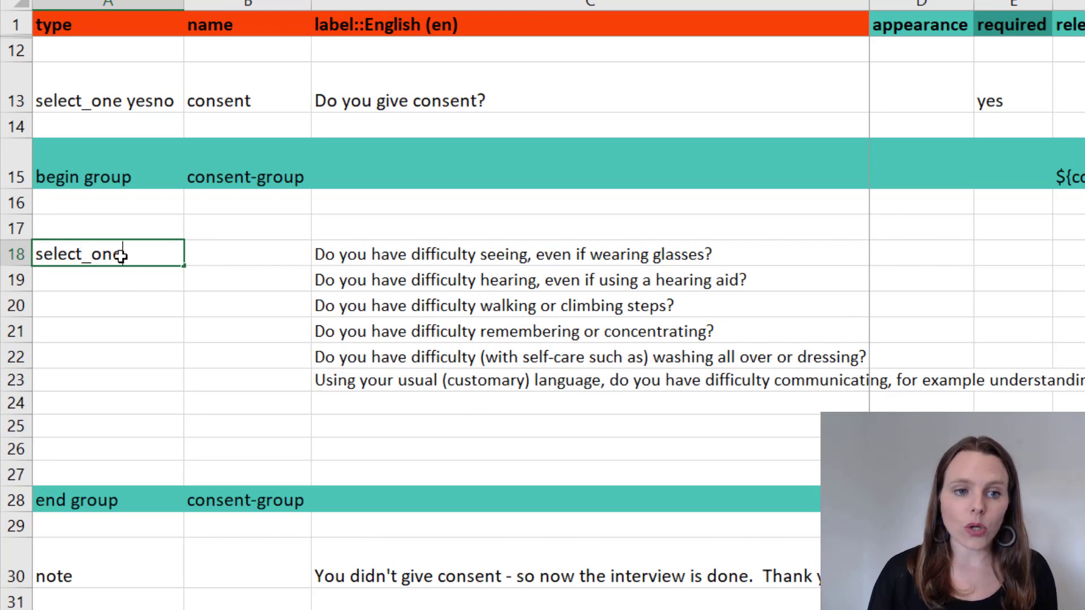
type(" healthpro")
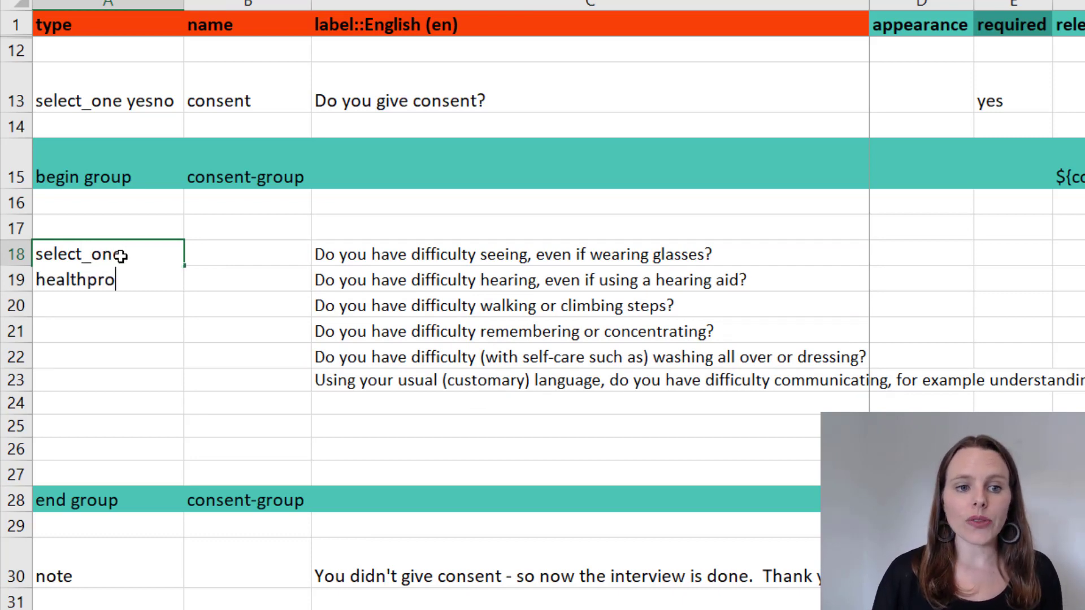
type("blem")
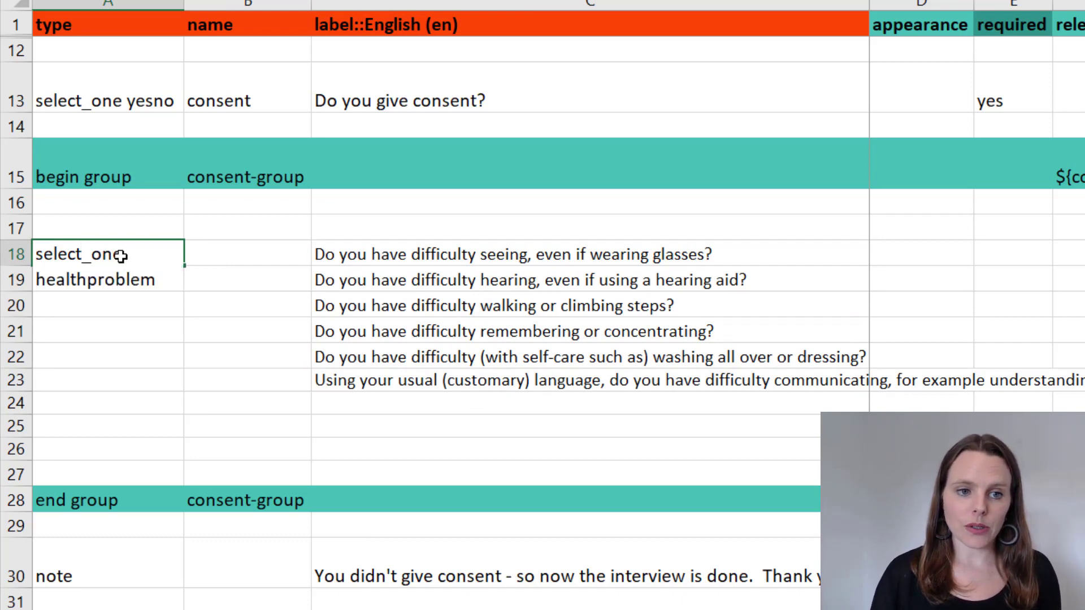
key("Return")
left_click(120, 253)
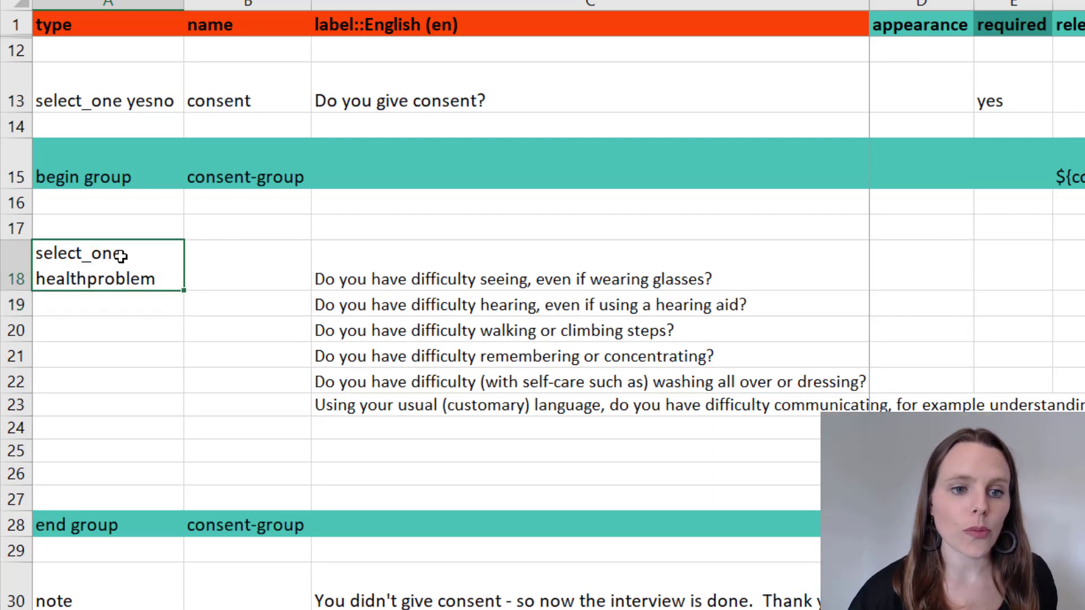
left_click_drag(184, 290, 189, 415)
left_click_drag(124, 278, 514, 504)
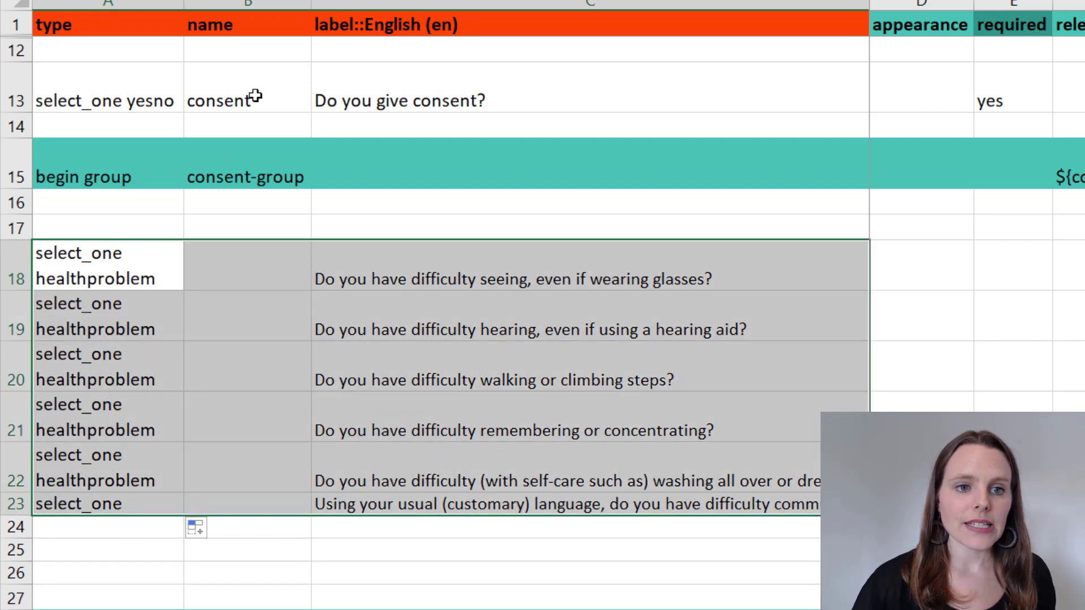
- Name the first three difficulty questions in B18 to B20 "seeing", "hearing" and "walking"
left_click(248, 4)
left_click(250, 255)
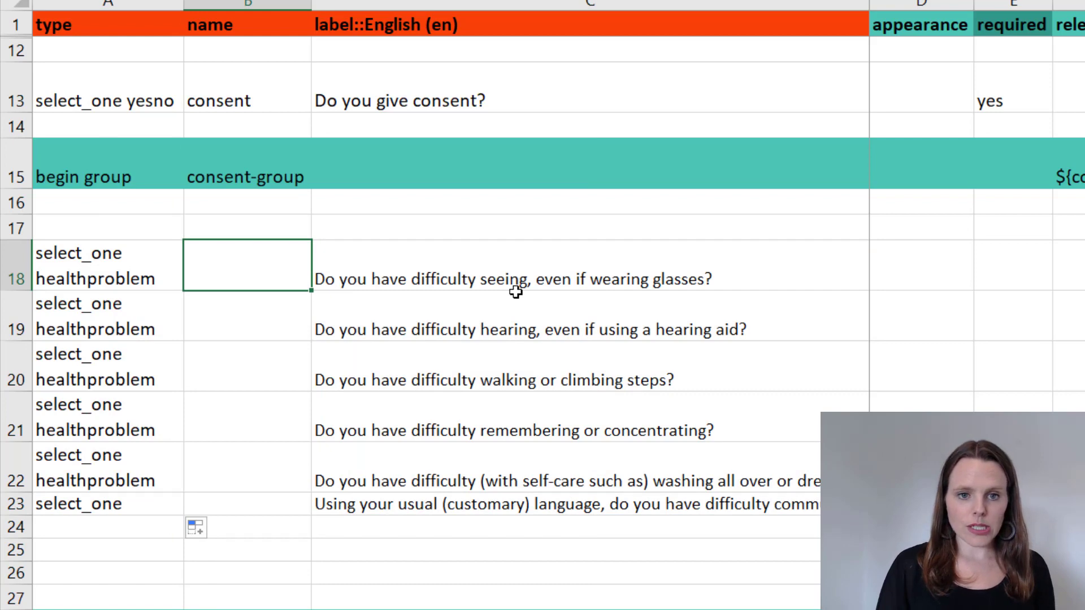
type("seeing")
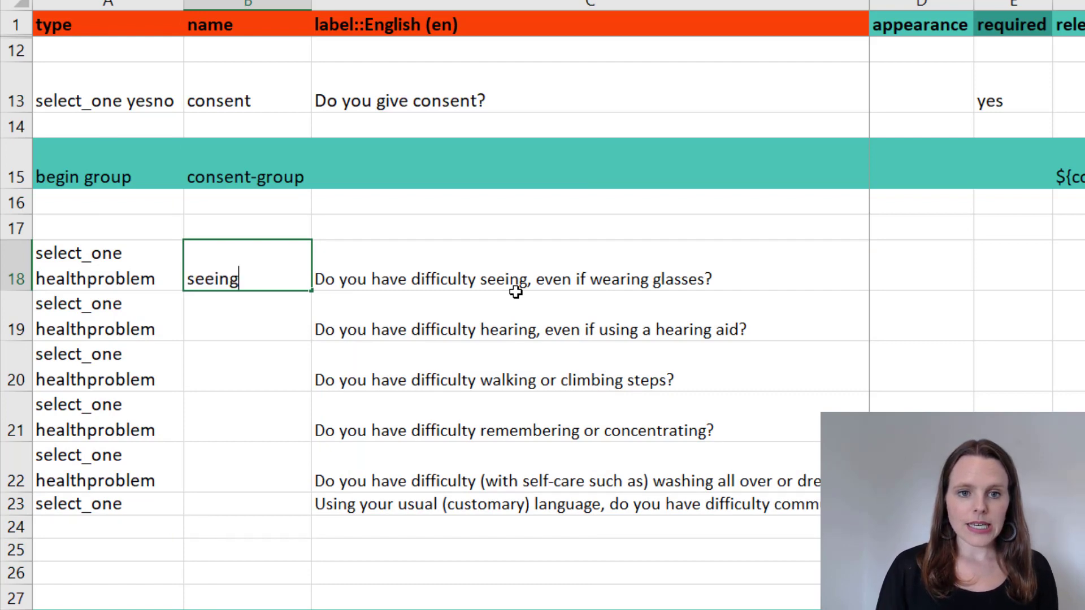
key("Return")
type("hearing")
key("Return")
type("walk")
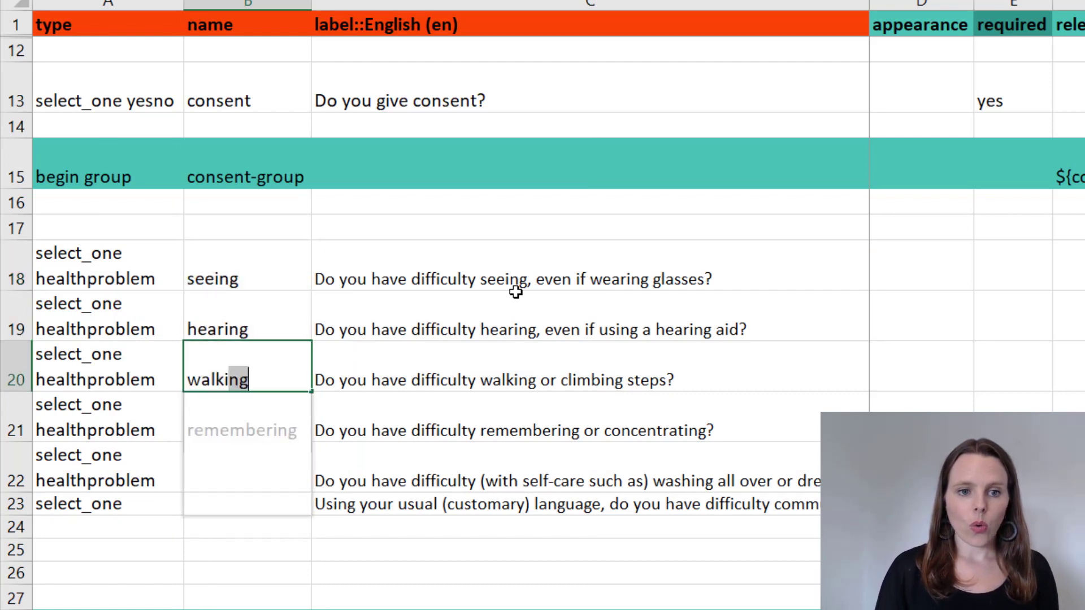
type("ing")
key("Return")
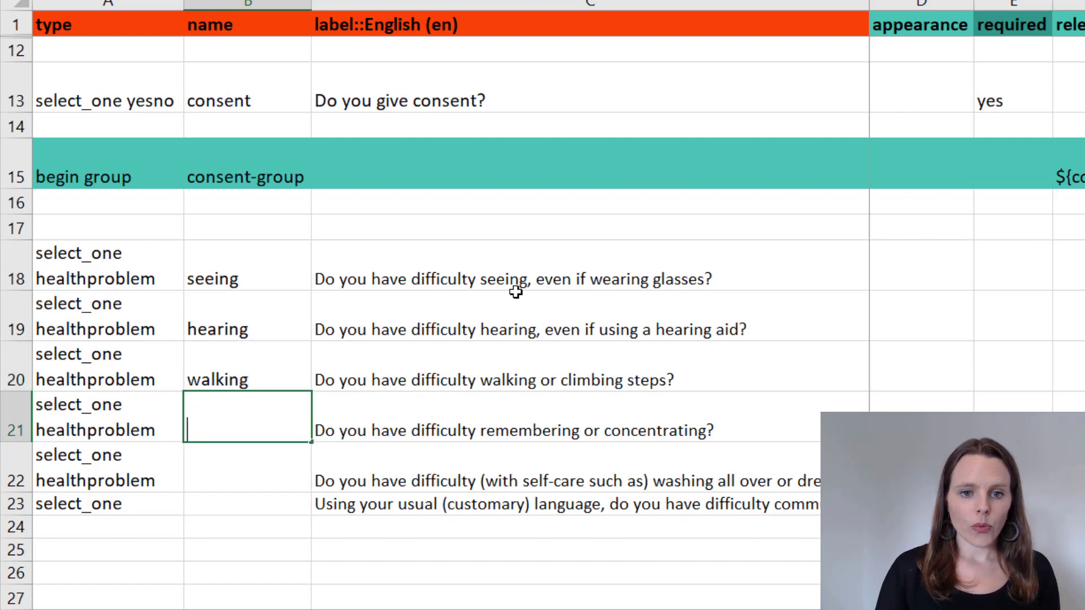
- Name the remaining three questions in B21 to B23 "remembering", "self-care" and "communicating"
type("remembering")
key("Return")
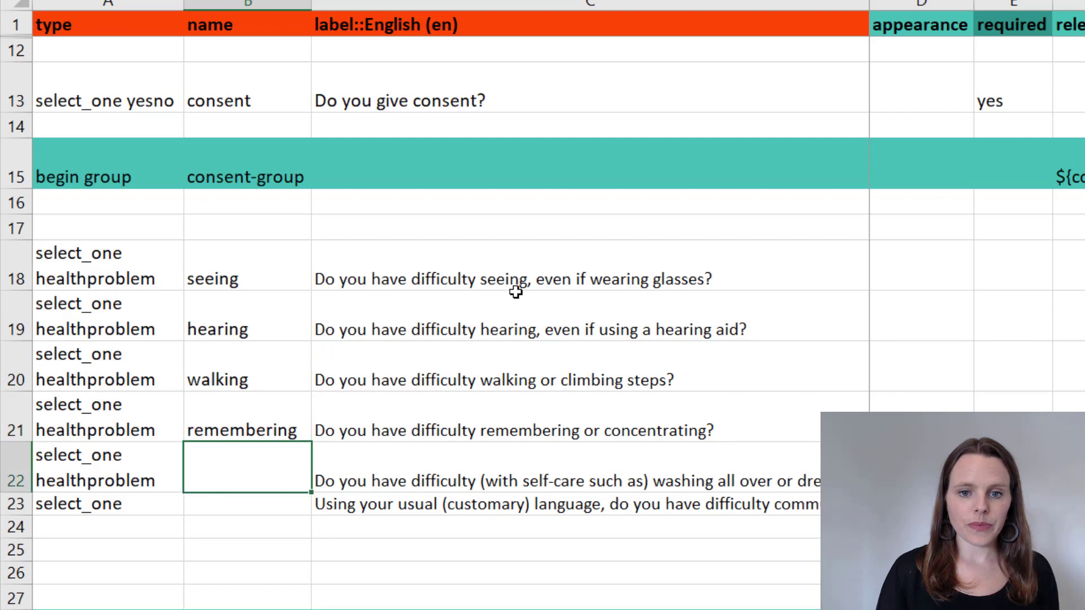
type("self-care")
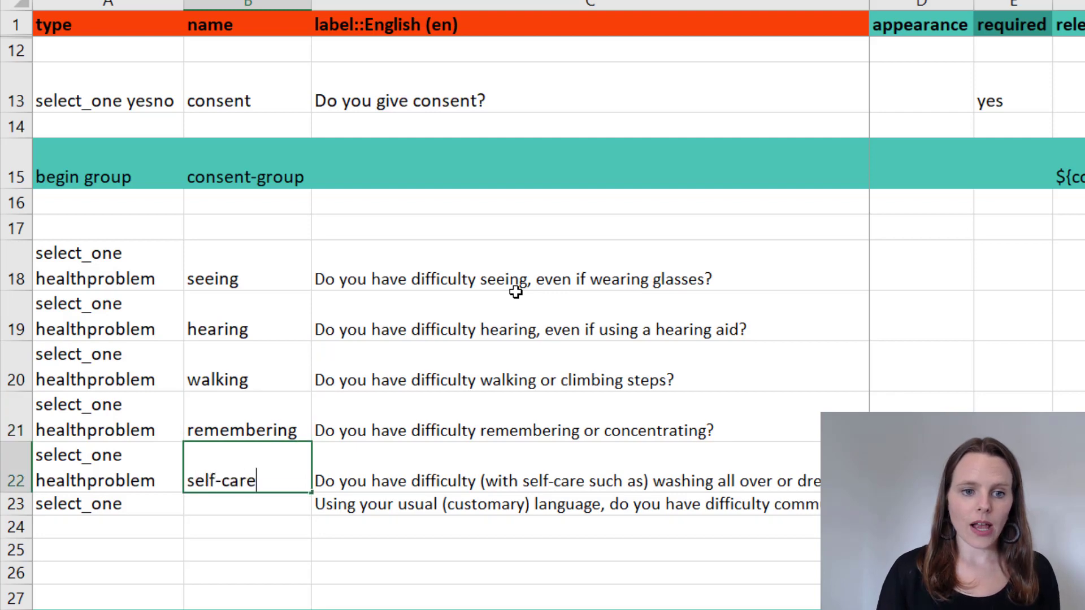
key("Return")
type("com")
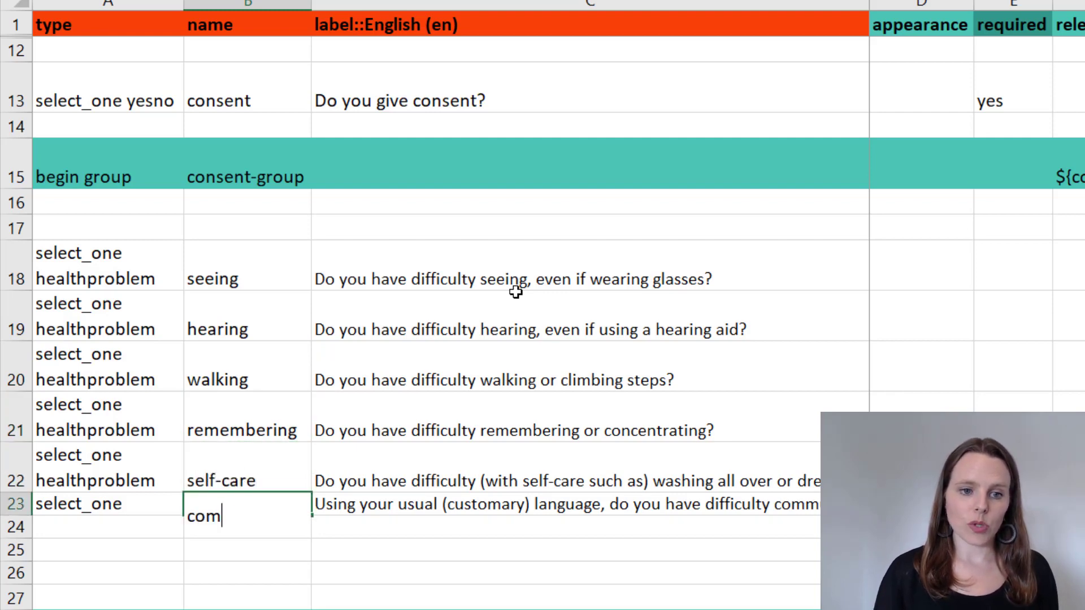
type("municating")
key("Return")
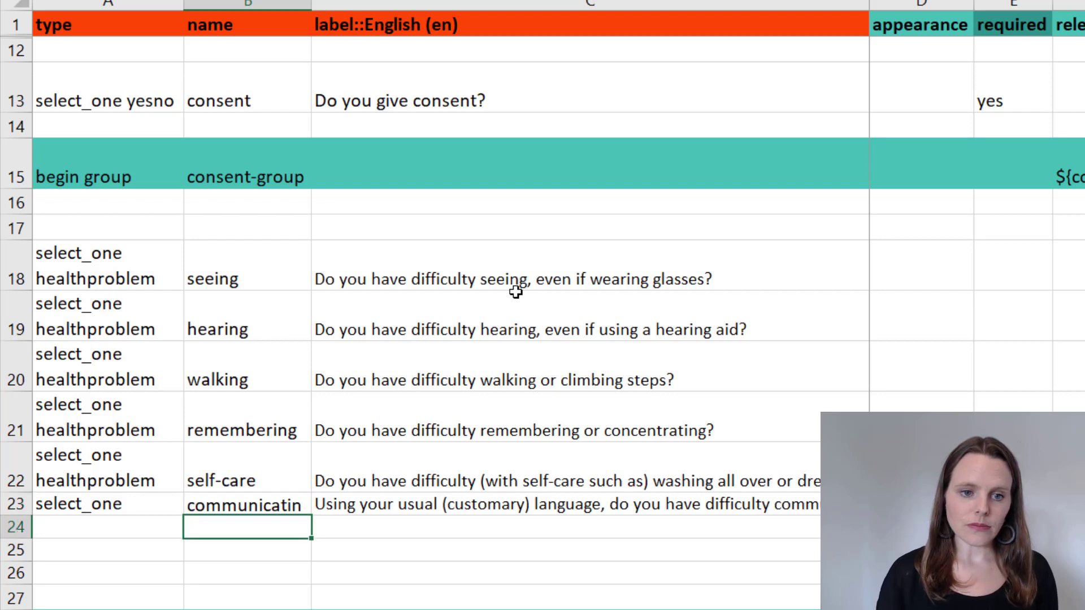
left_click_drag(274, 249, 271, 506)
left_click(554, 503)
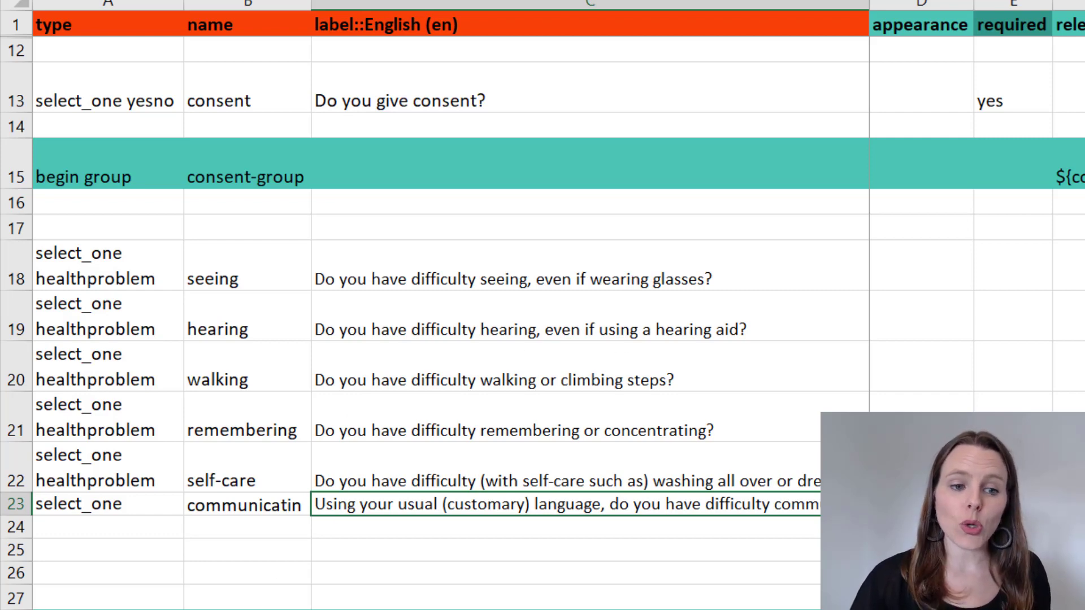
- Examine the list name "healthproblem" in the type cell A22 of the self-care question
left_click(116, 478)
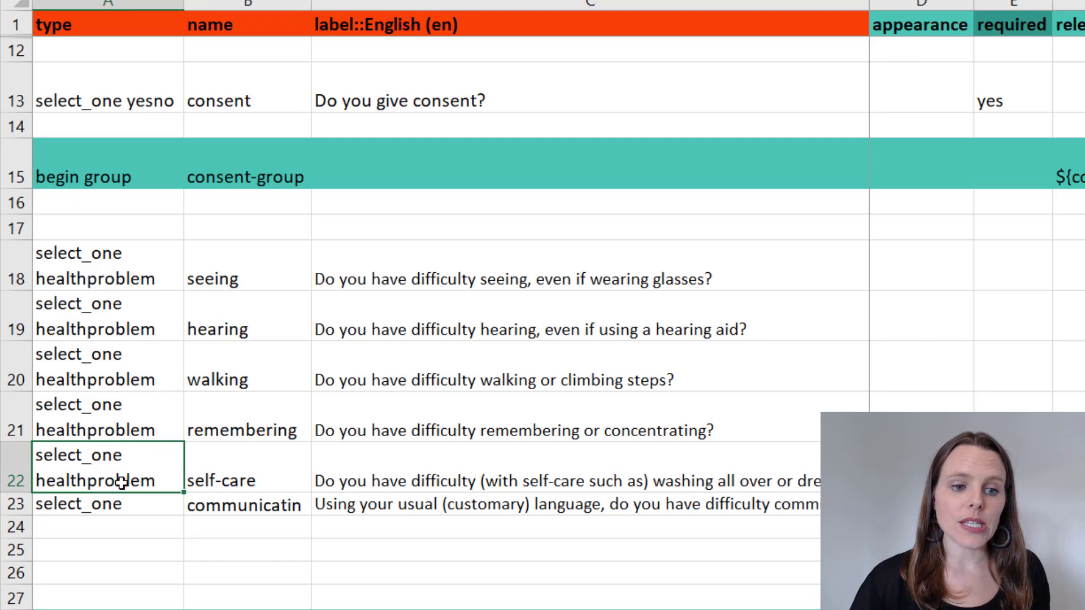
double_click(64, 482)
left_click_drag(153, 511, 36, 506)
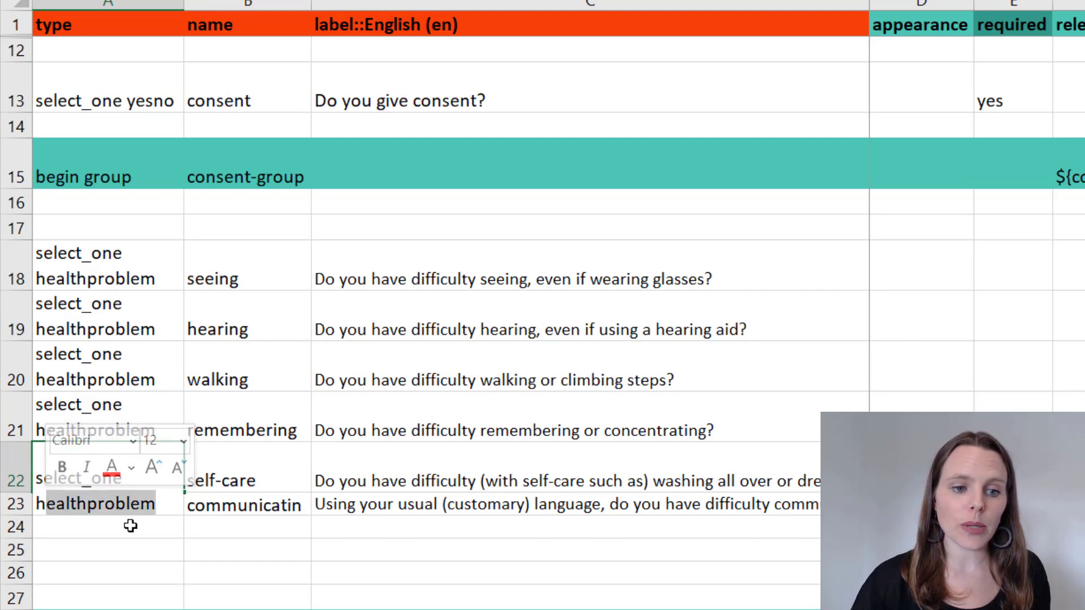
left_click(41, 511, "shift")
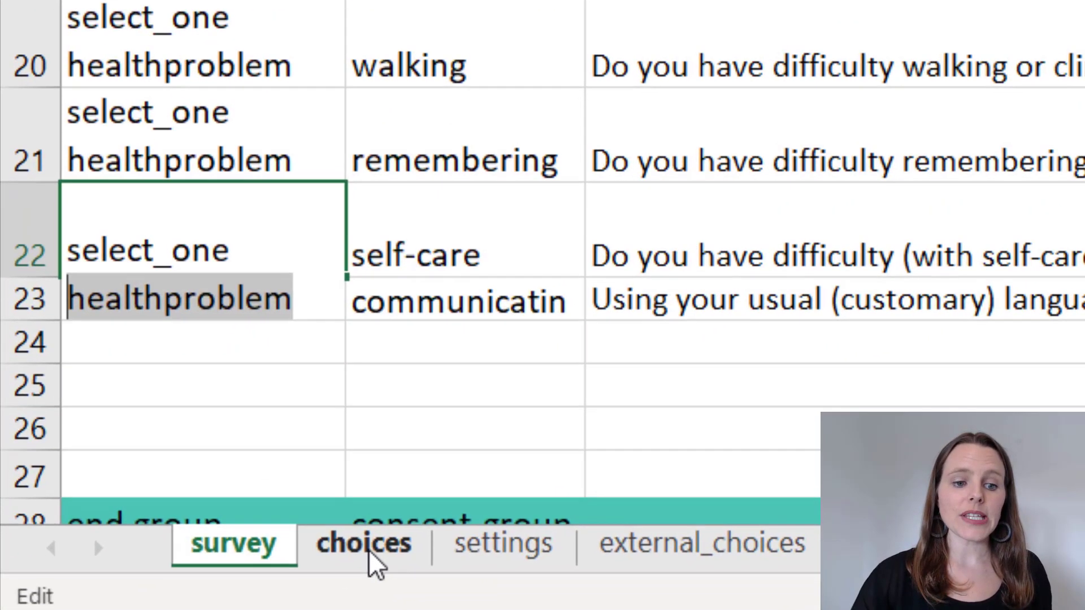
- Open the choices sheet and widen column A to fit the full list names
left_click(375, 565)
left_click(509, 286)
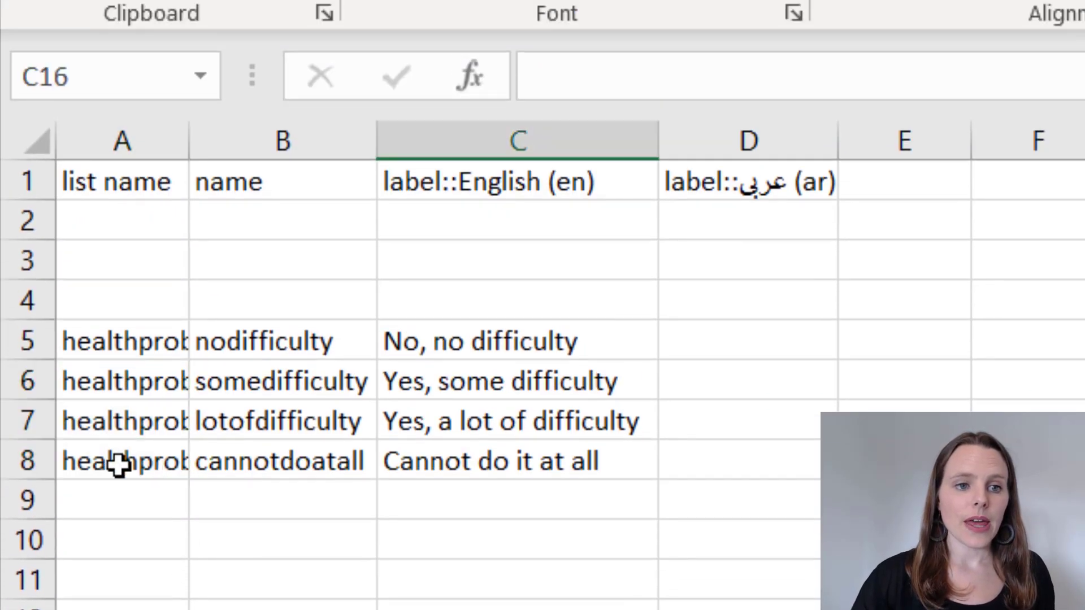
left_click_drag(121, 336, 531, 418)
left_click(436, 548)
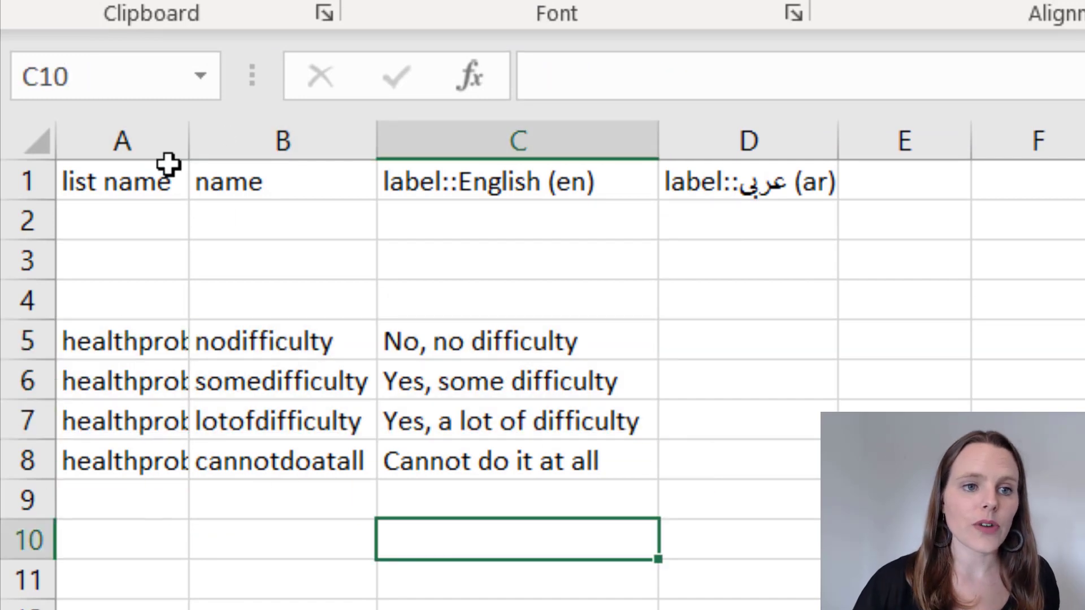
double_click(189, 145)
- Compare the healthproblem choices in rows 5 to 8 with the answer options in the Washington Group PDF
left_click(195, 344)
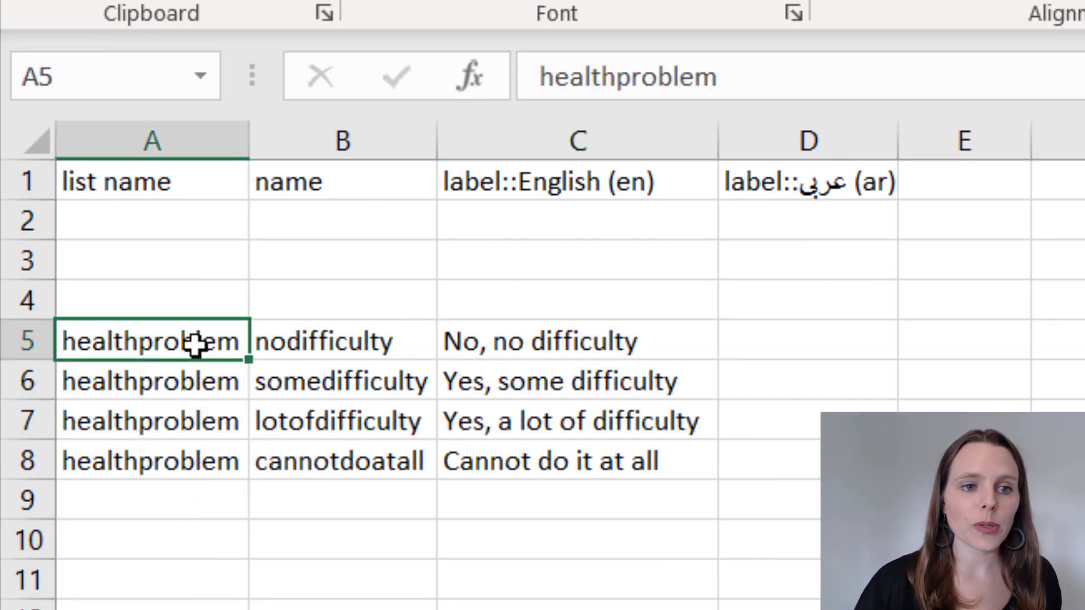
left_click_drag(195, 344, 213, 469)
left_click(305, 346)
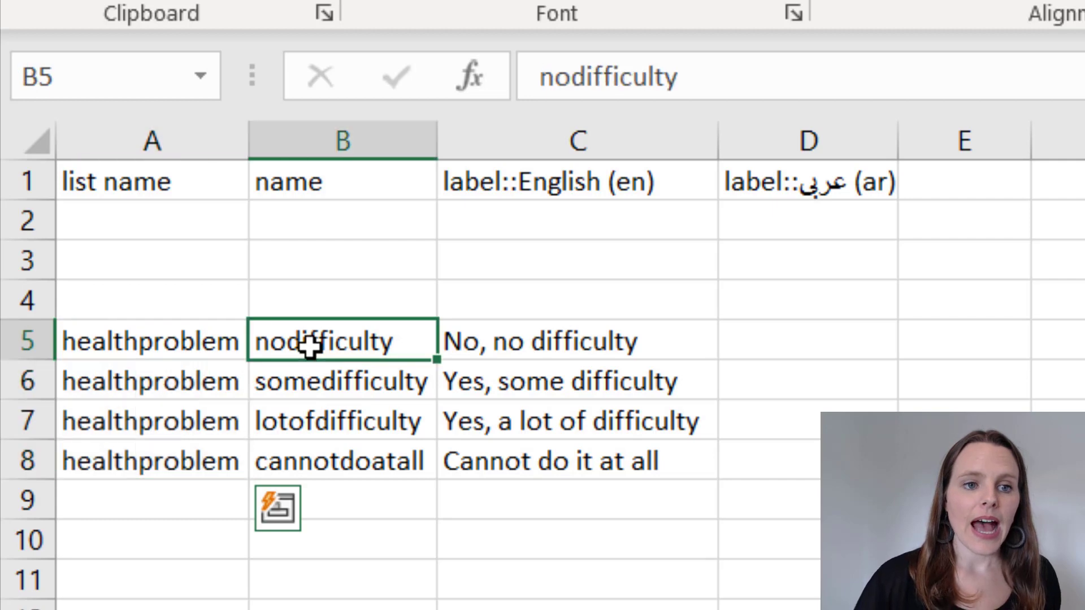
left_click(589, 336)
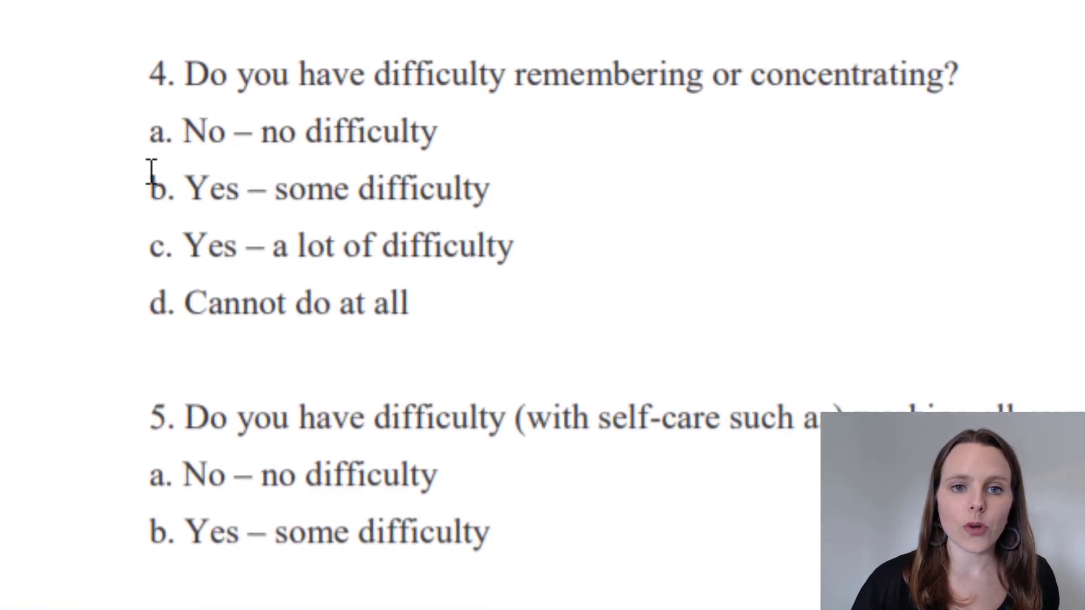
left_click_drag(185, 128, 452, 317)
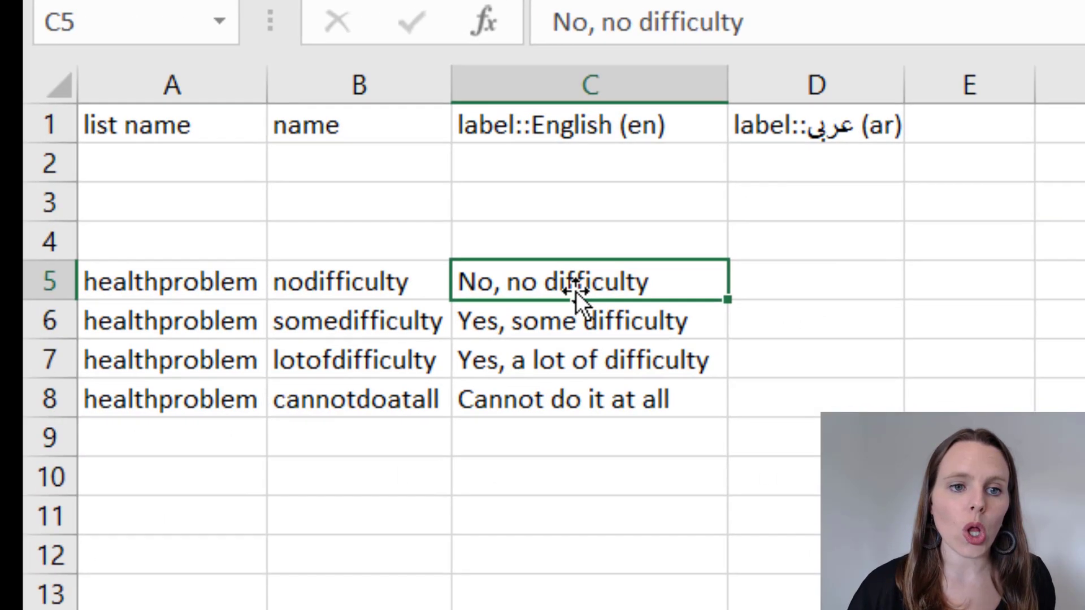
left_click_drag(575, 360, 576, 402)
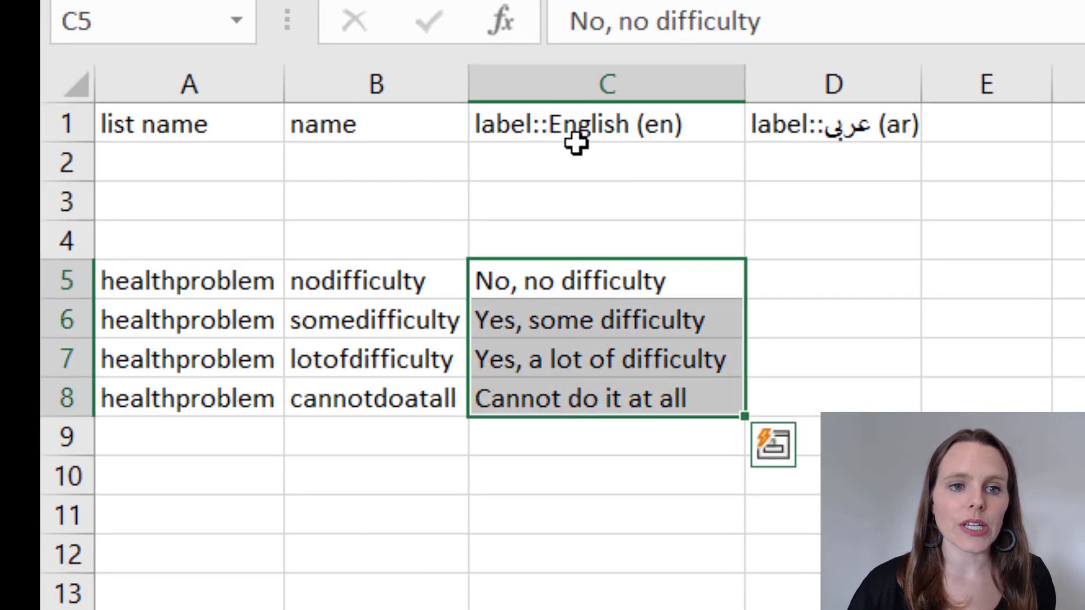
- Review the choice names in B5 to B8 and the shared list name in A5 to A8
left_click(569, 75)
left_click(358, 70)
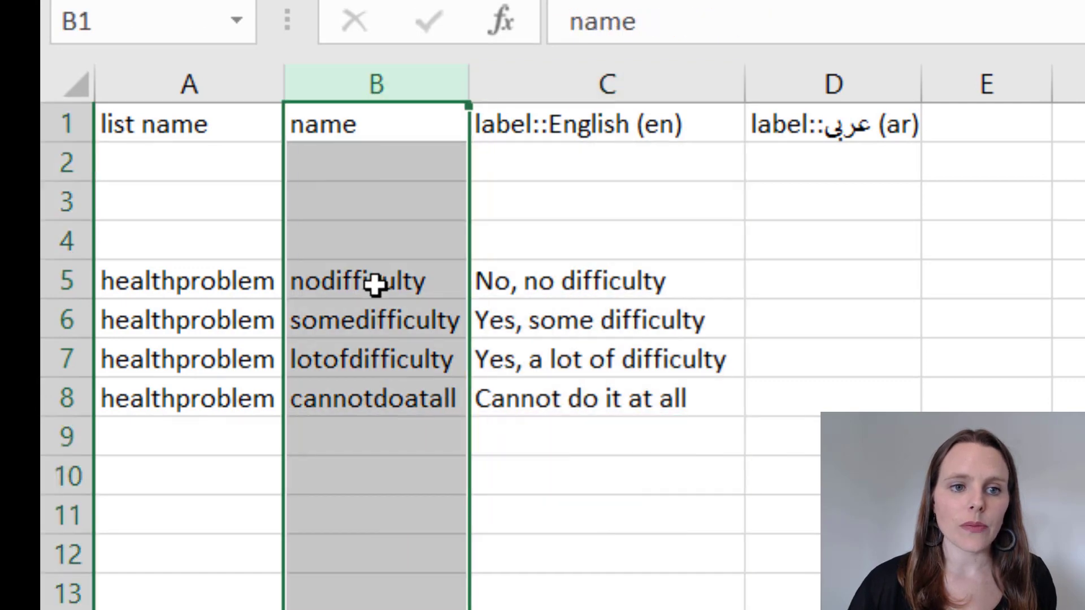
left_click(375, 283)
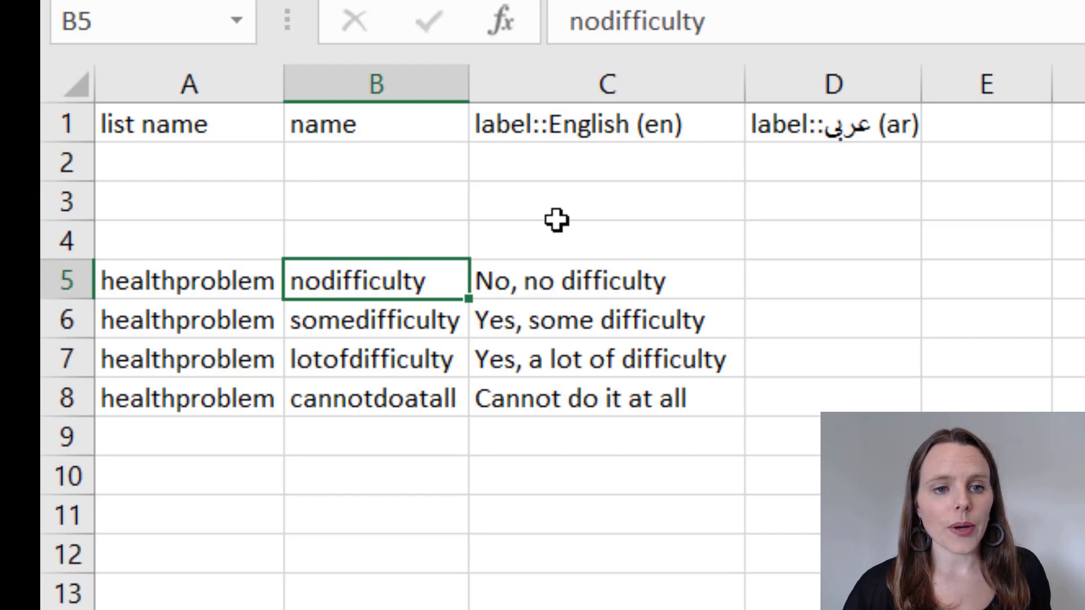
left_click(353, 310)
left_click(355, 372)
left_click(363, 392)
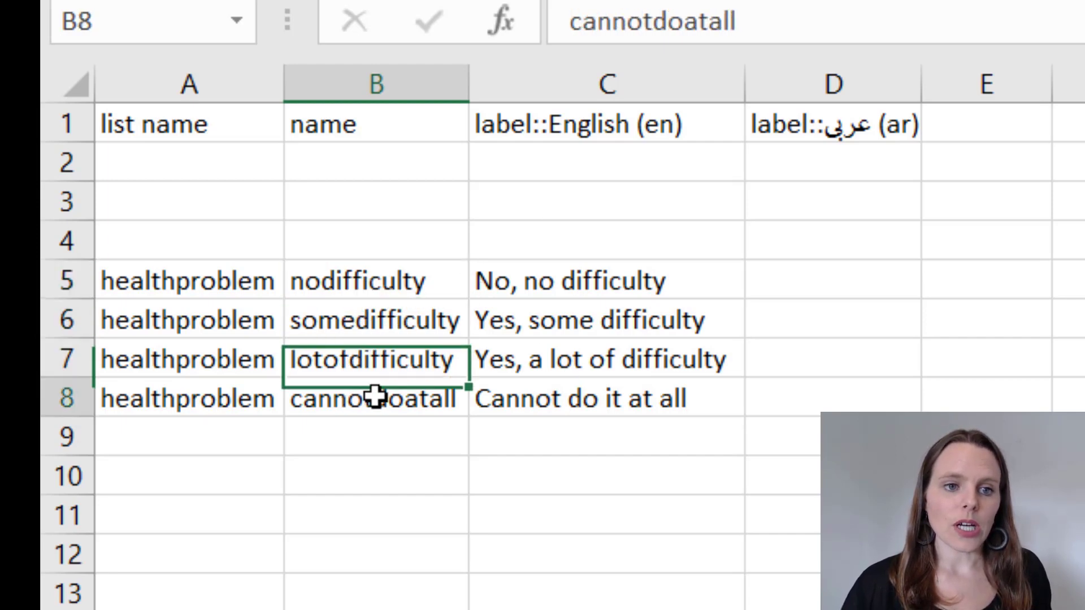
left_click_drag(146, 283, 567, 402)
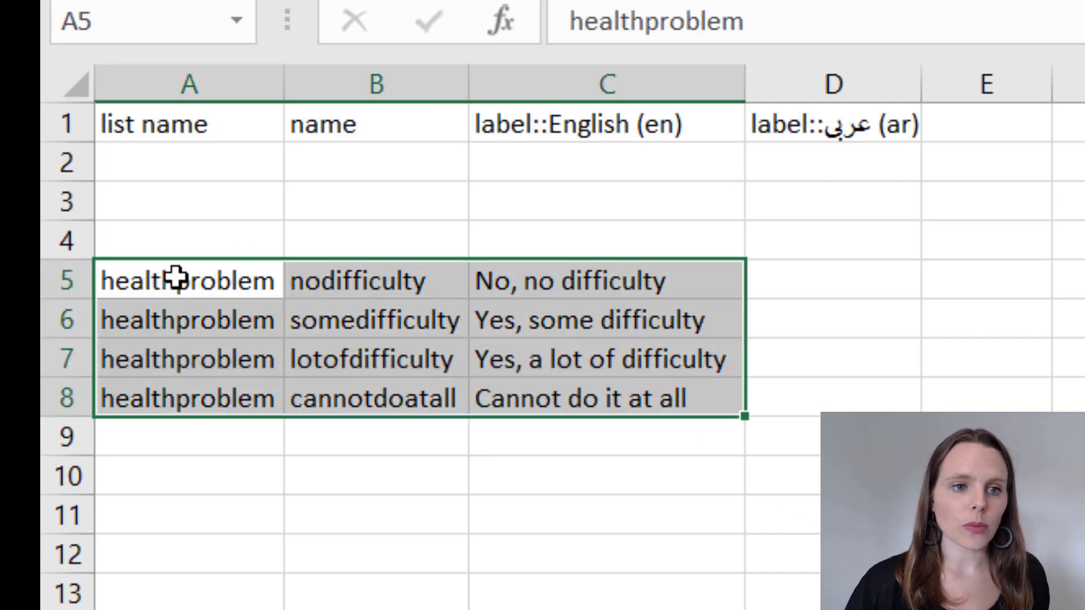
left_click_drag(177, 279, 203, 367)
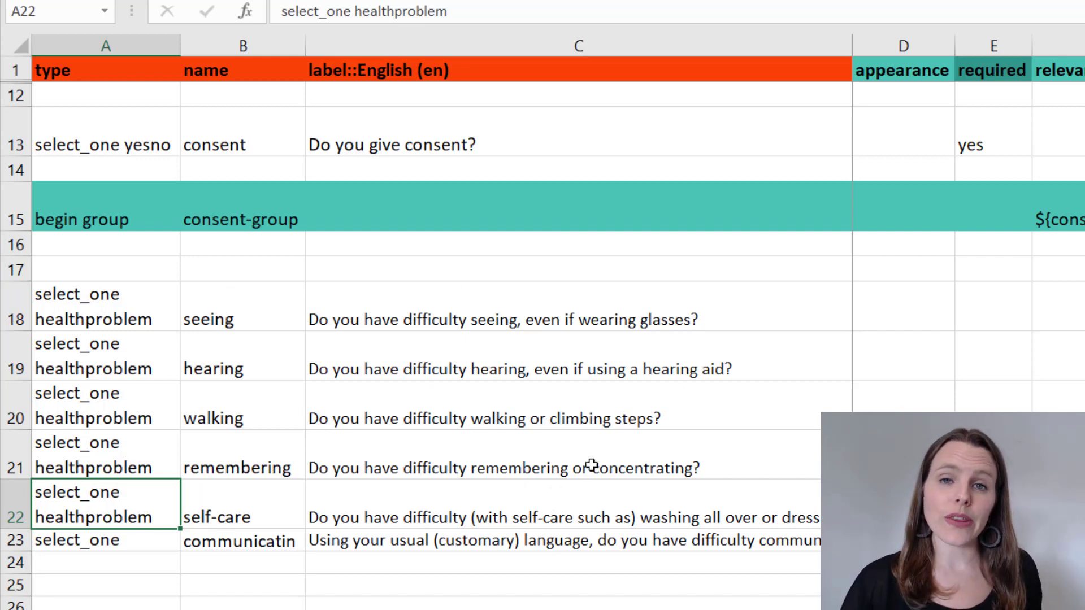
- Start a group named "disability" on the survey sheet by entering "begin group" in A17 and the name in B17
left_click(105, 275)
type("begin")
key("BackSpace")
key("BackSpace")
type("gin gro")
key("Tab")
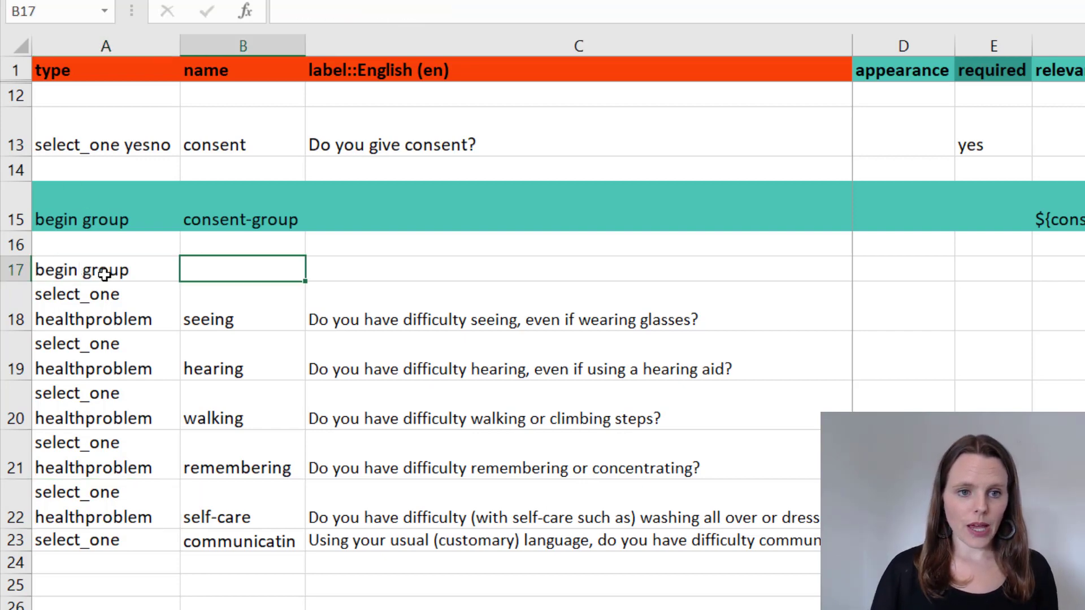
type("disability")
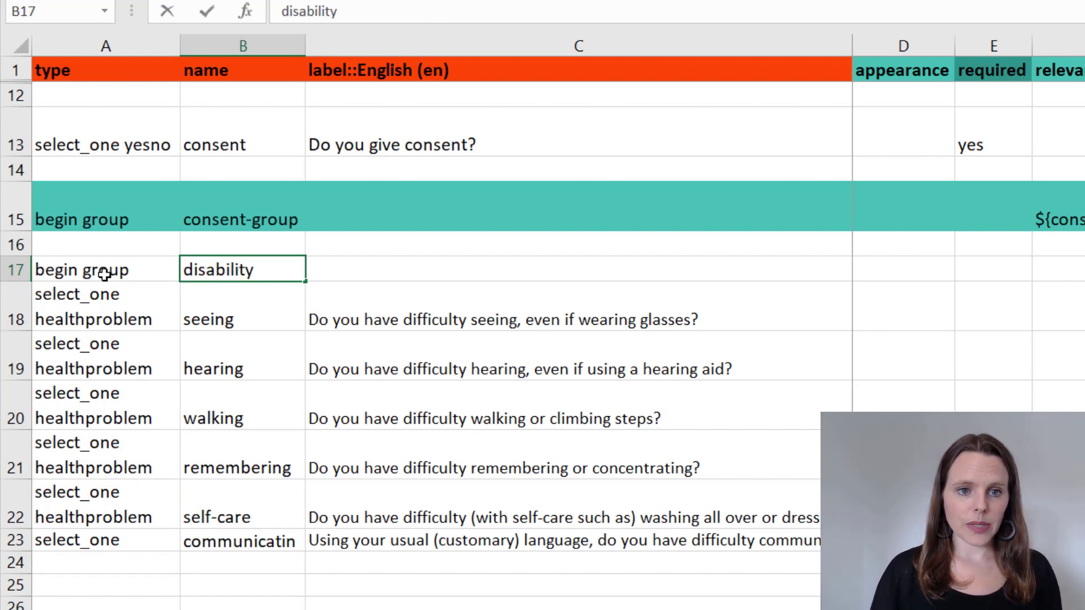
key("Tab")
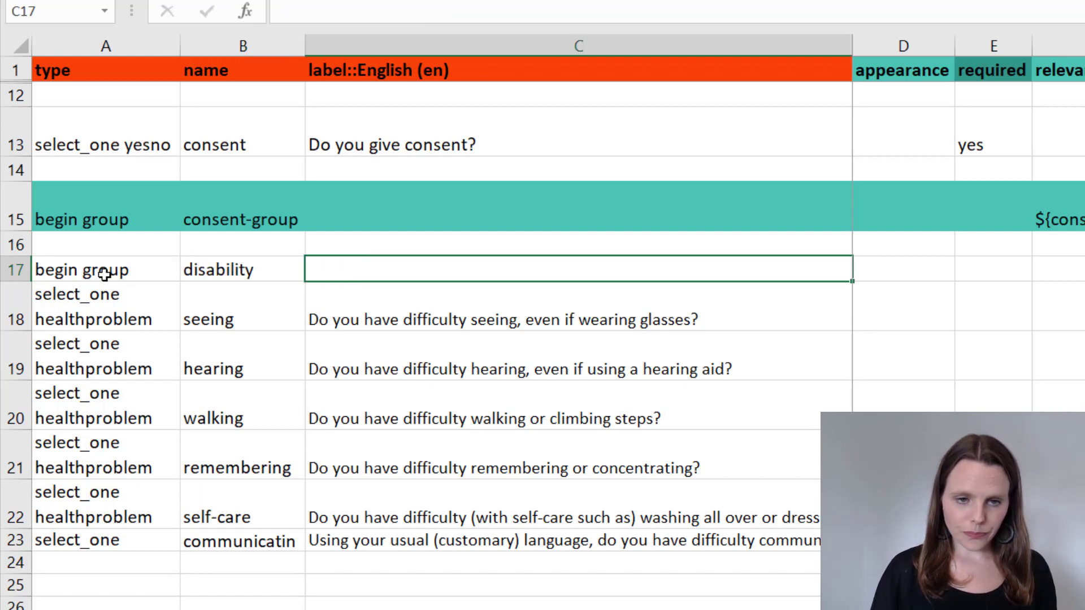
- Close the disability group below the six questions with "end group" in A24 and "disability" in B24
key("Down")
key("Down")
key("Down")
key("Down")
key("Down")
key("Down")
key("Down")
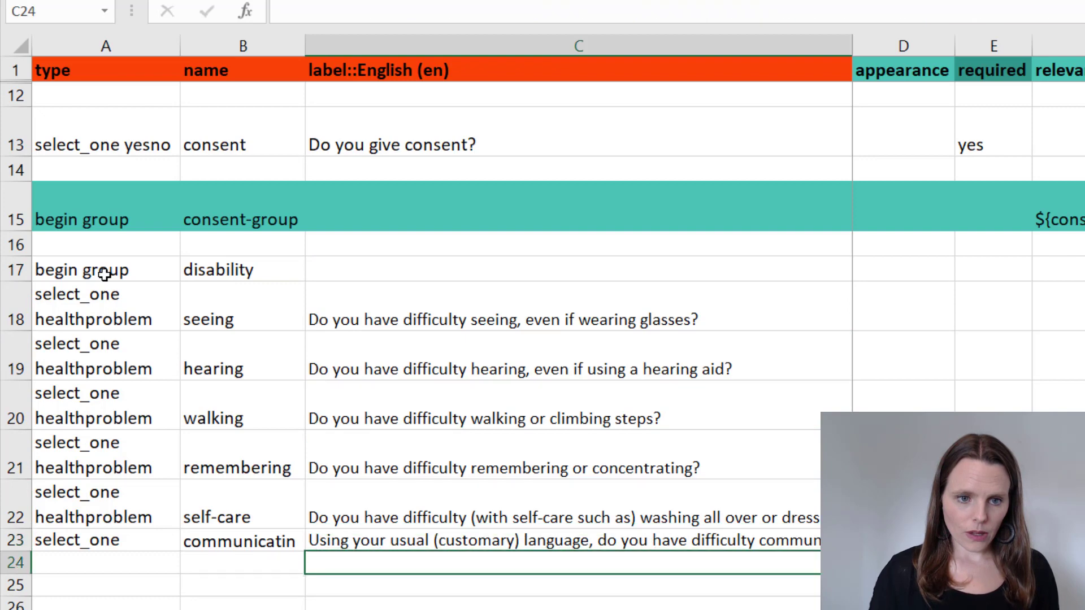
key("Left")
key("Left")
type("end group")
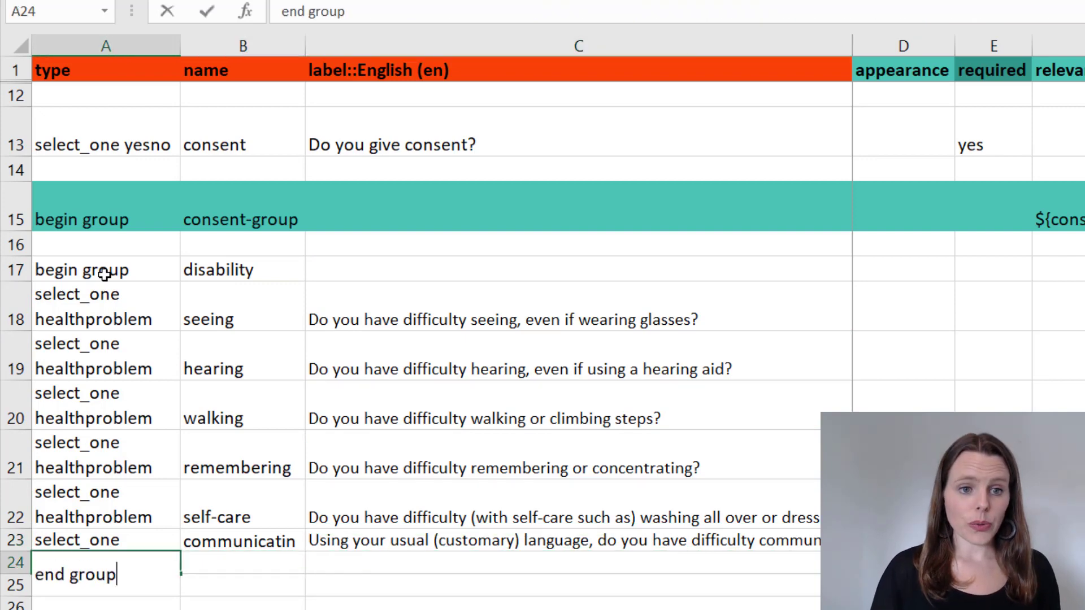
key("Tab")
type("disability")
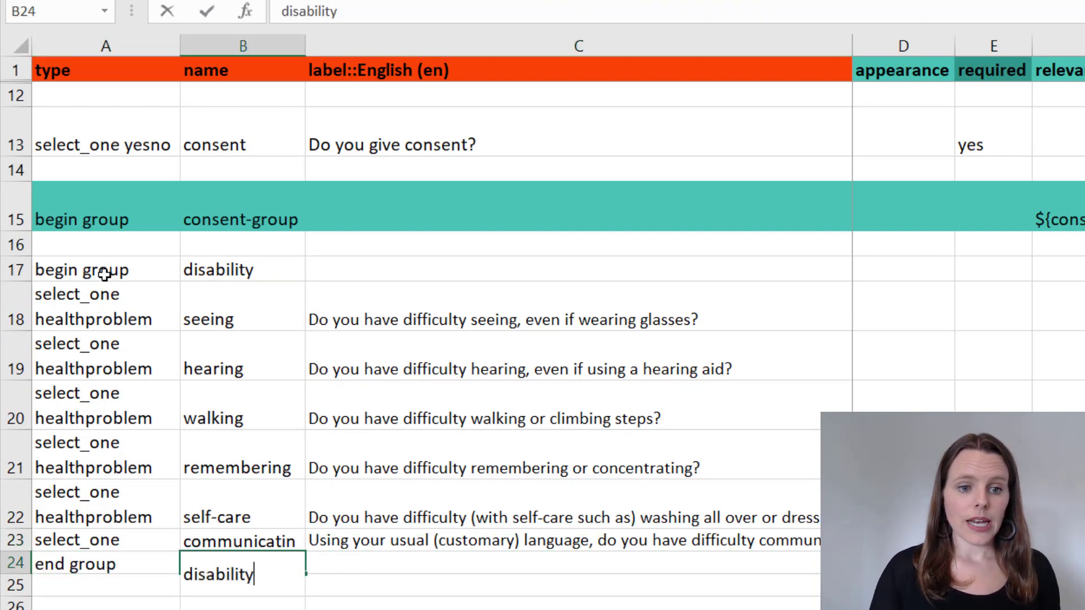
key("Return")
- Fill rows 17 and 24 with the same teal colour as the consent-group row
left_click(12, 270)
left_click(15, 563, "ctrl")
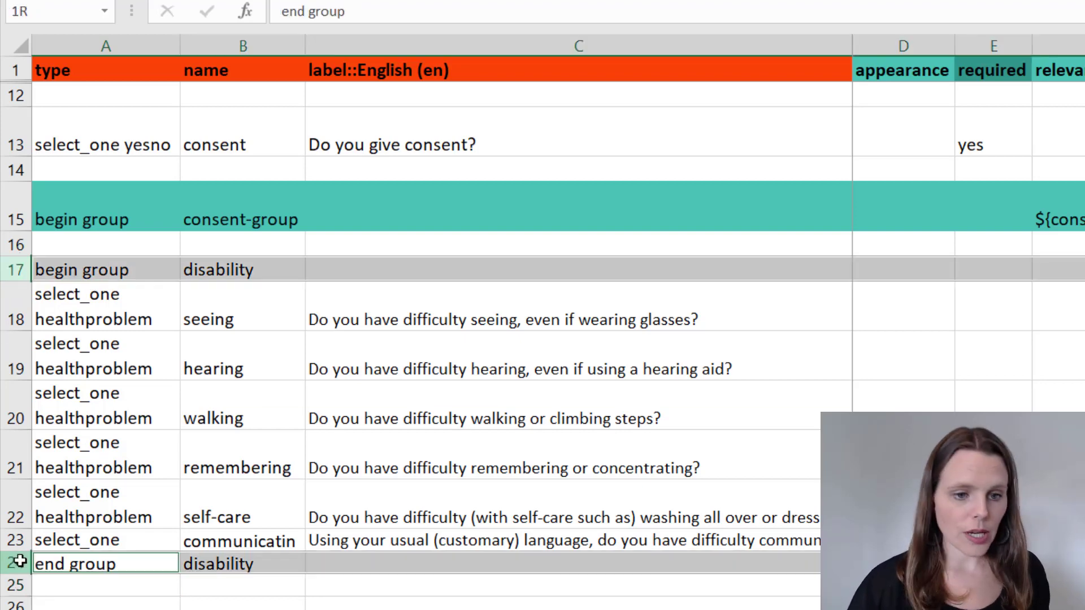
left_click(351, 1)
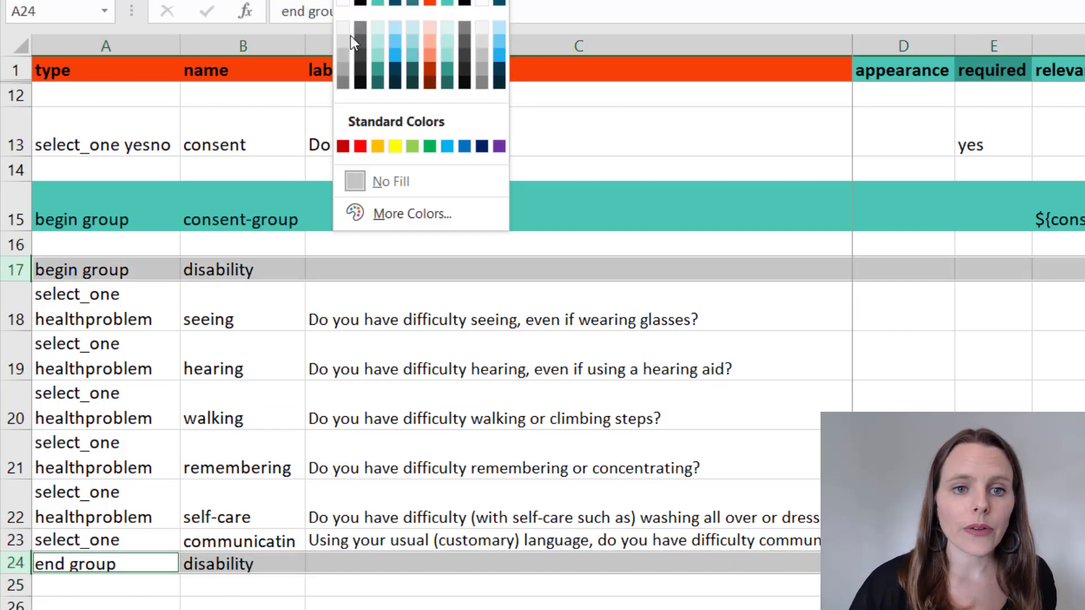
left_click(447, 4)
left_click(202, 266)
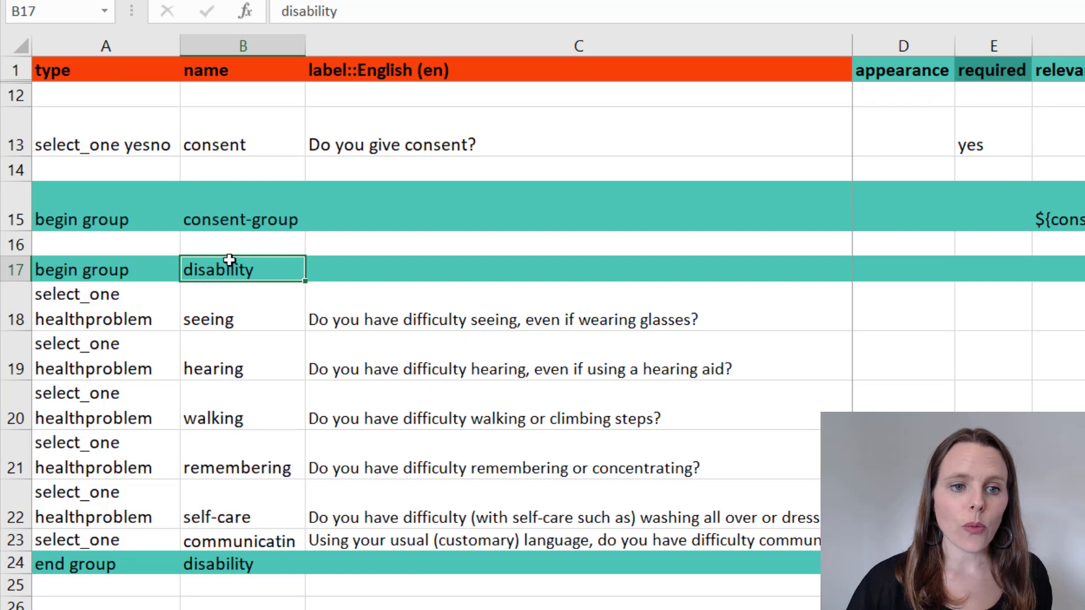
- Set the appearance of the disability group to "field-list" in D17, covering the six difficulty questions
left_click_drag(331, 296, 426, 534)
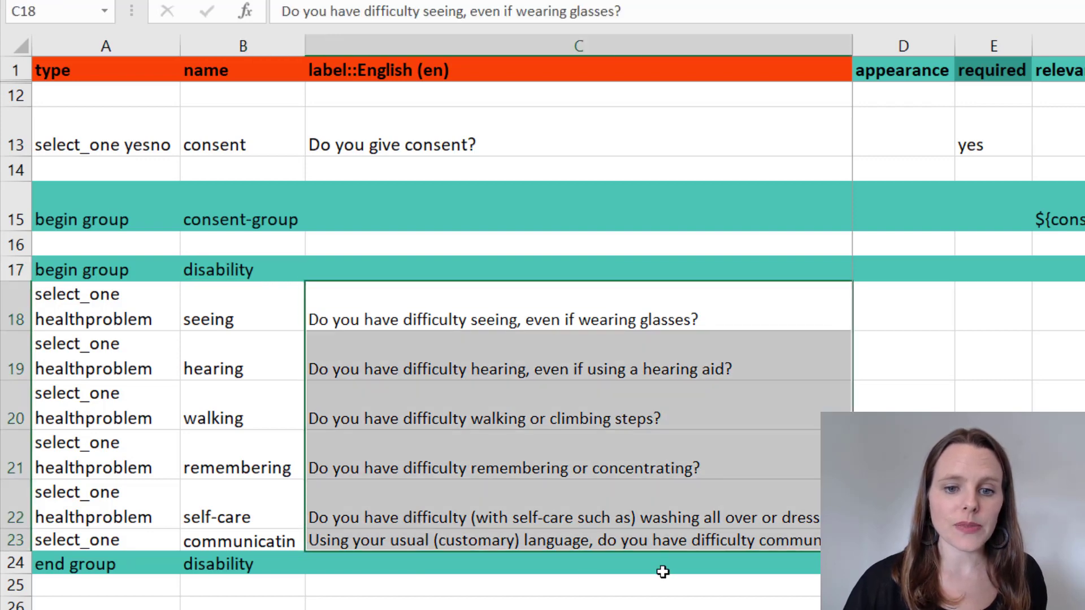
left_click(870, 269)
type("field-list")
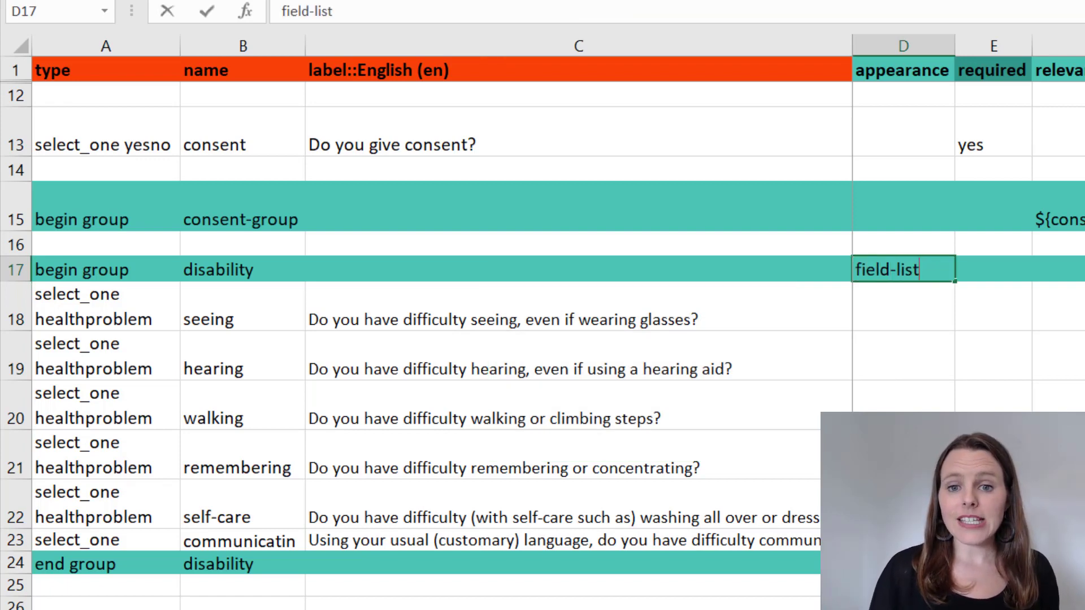
key("Return")
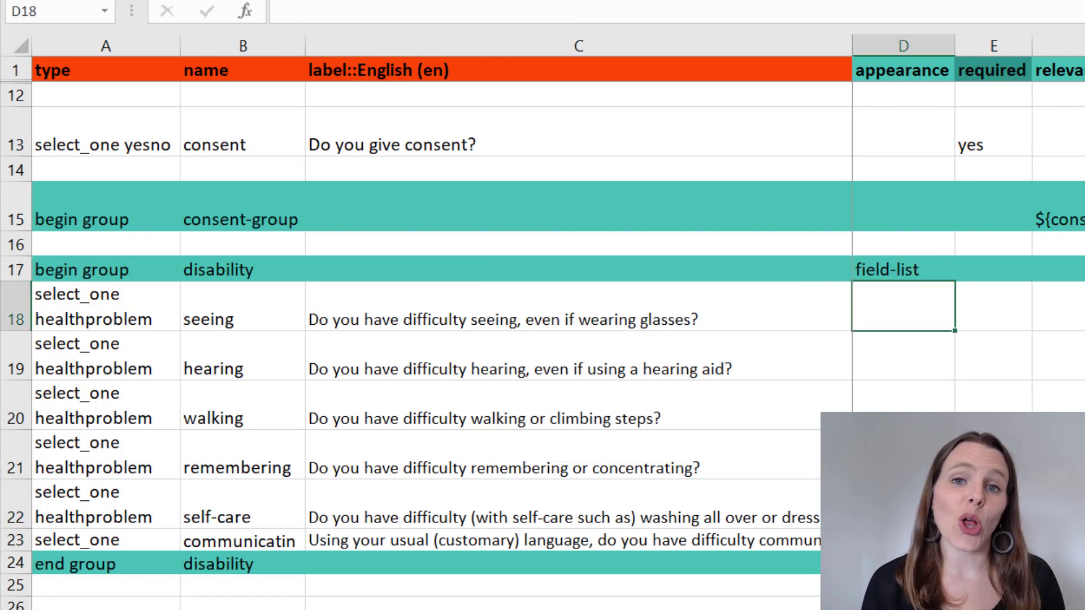
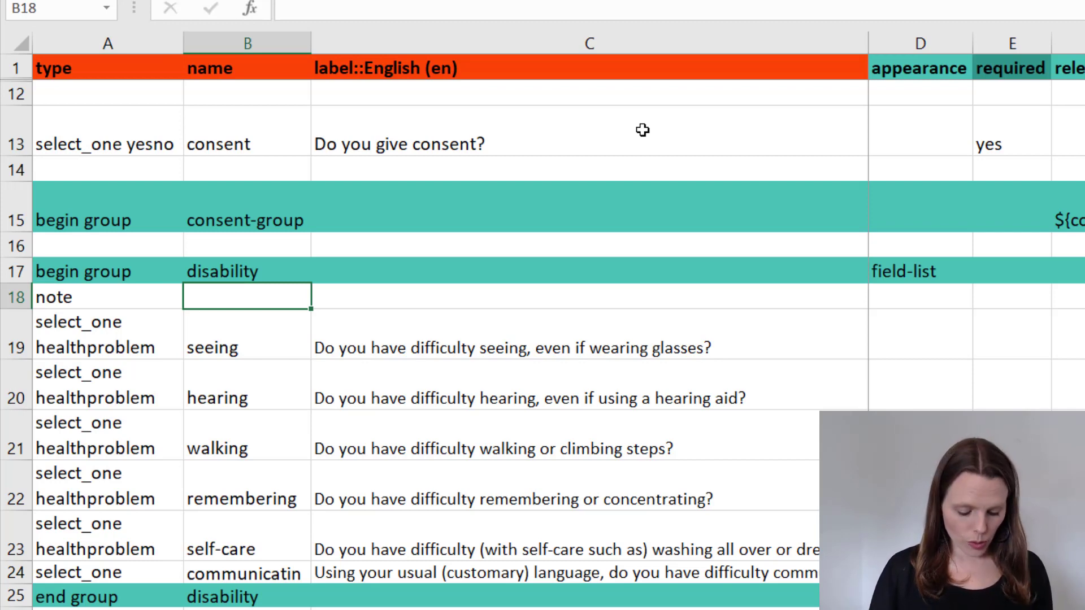
- Name the note in row 18 "healthproblemnote" in B18
type("health")
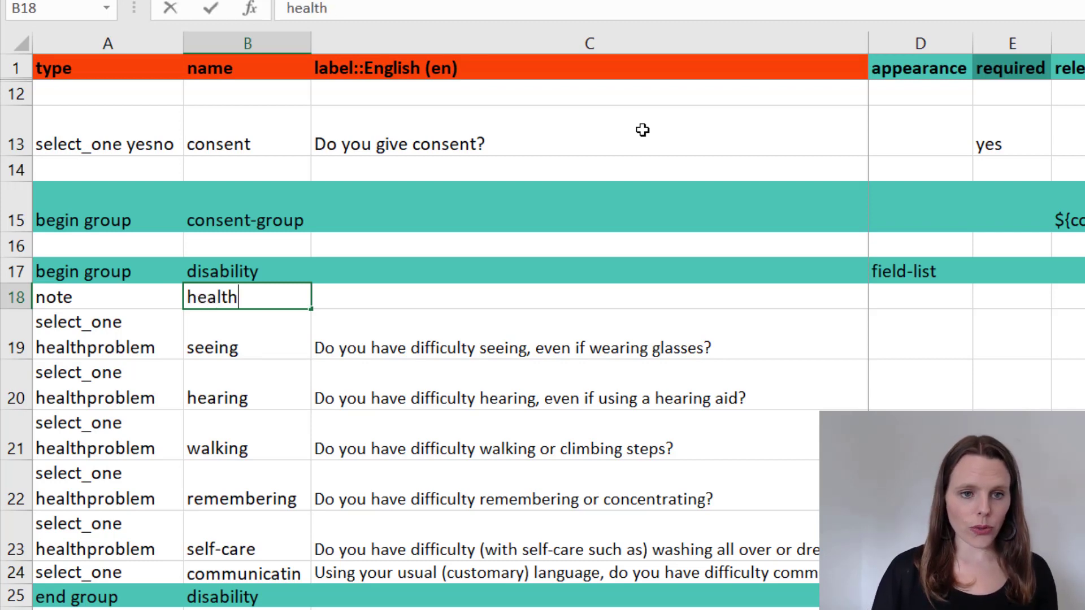
type("problemnote")
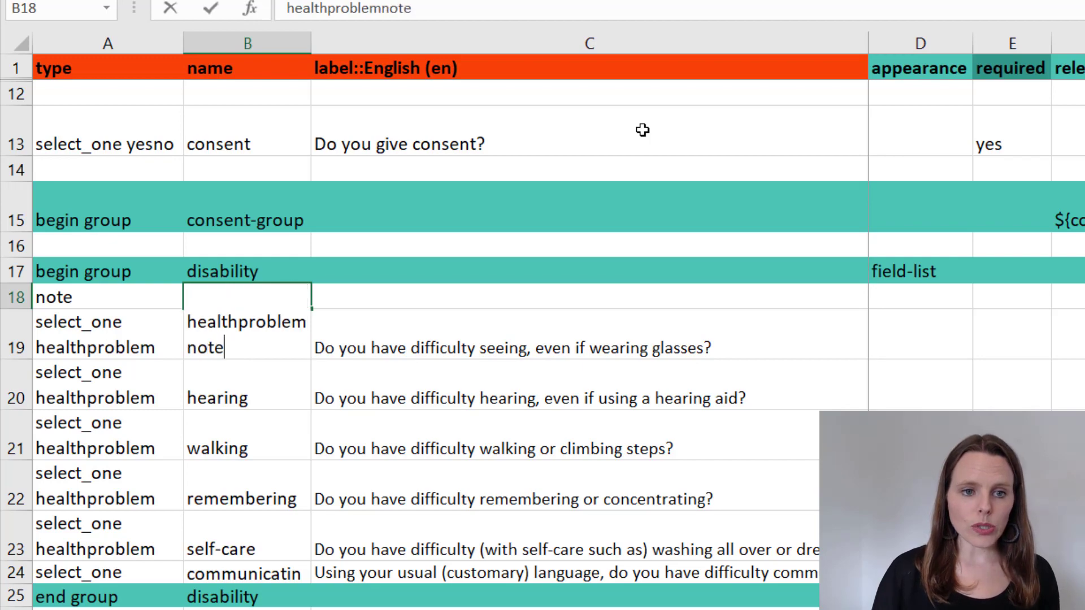
key("Return")
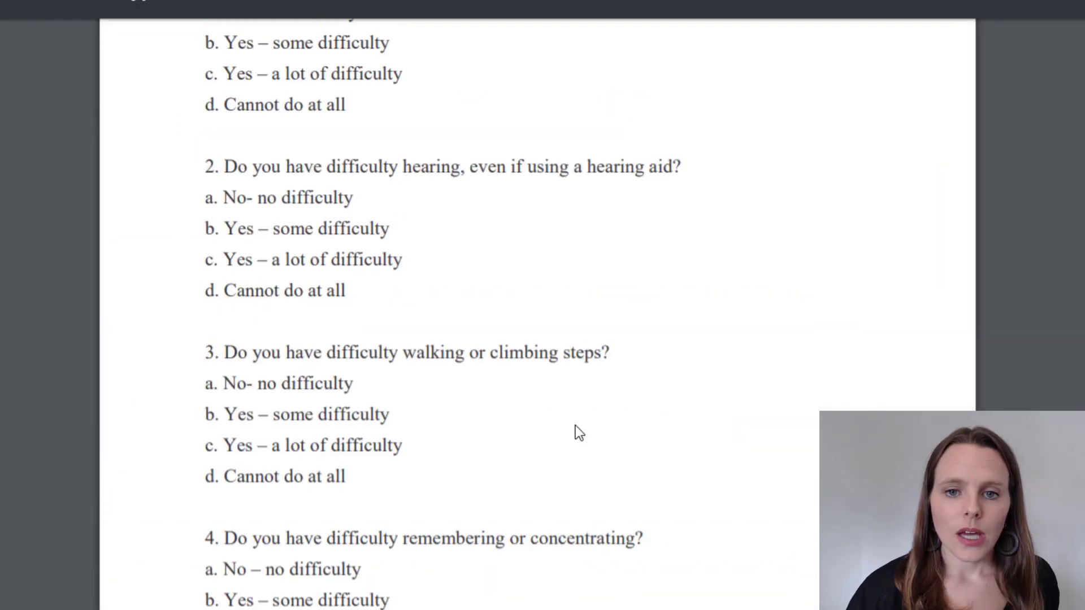
- Copy the introductory sentence about difficulties because of a HEALTH PROBLEM from the PDF into the note's English label, C18
scroll(580, 433, "up", 5)
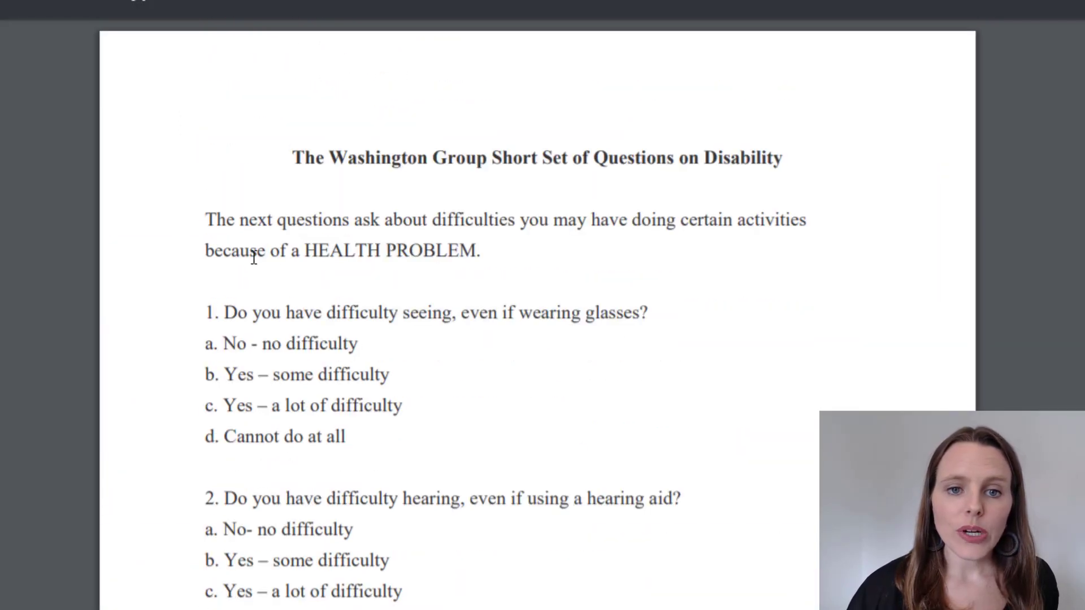
left_click_drag(209, 220, 482, 260)
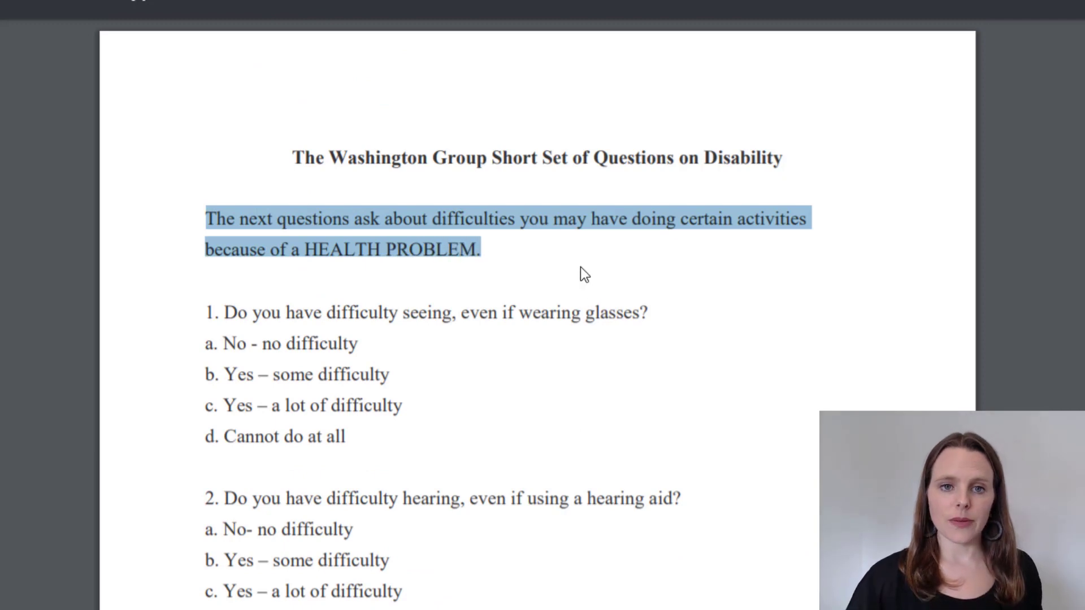
key("alt+Tab")
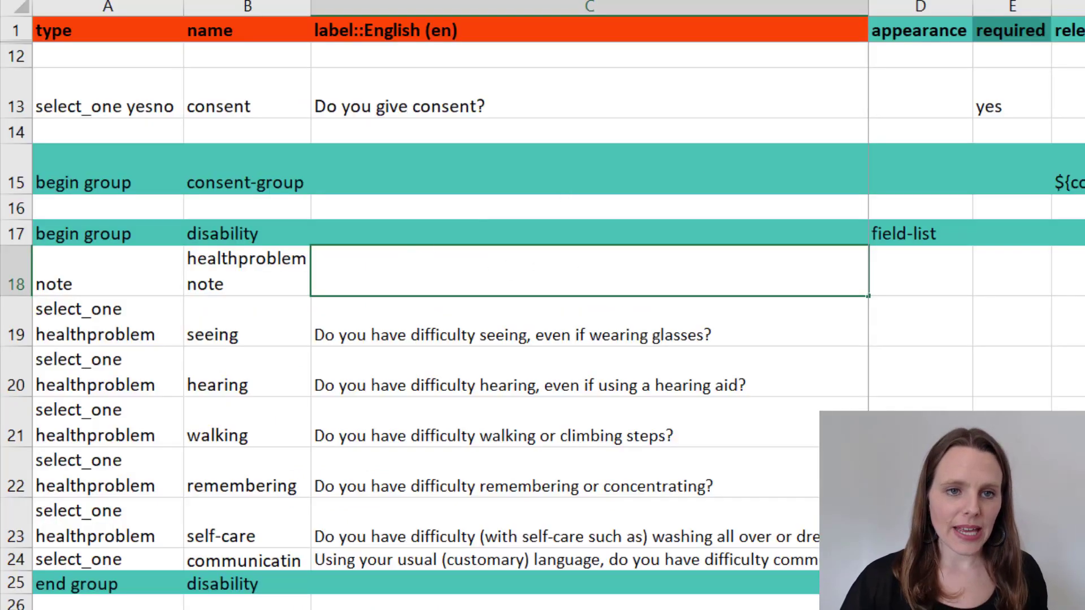
key("ctrl+v")
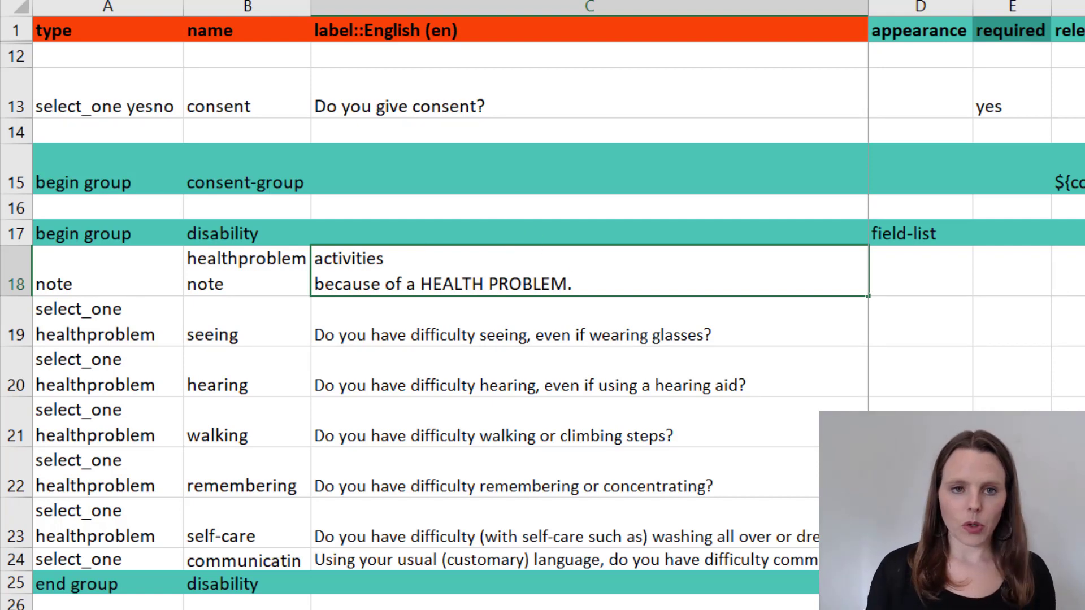
- Remove the line break inside the note's English label in C18 so the sentence runs on continuously
key("BackSpace")
left_click(108, 322)
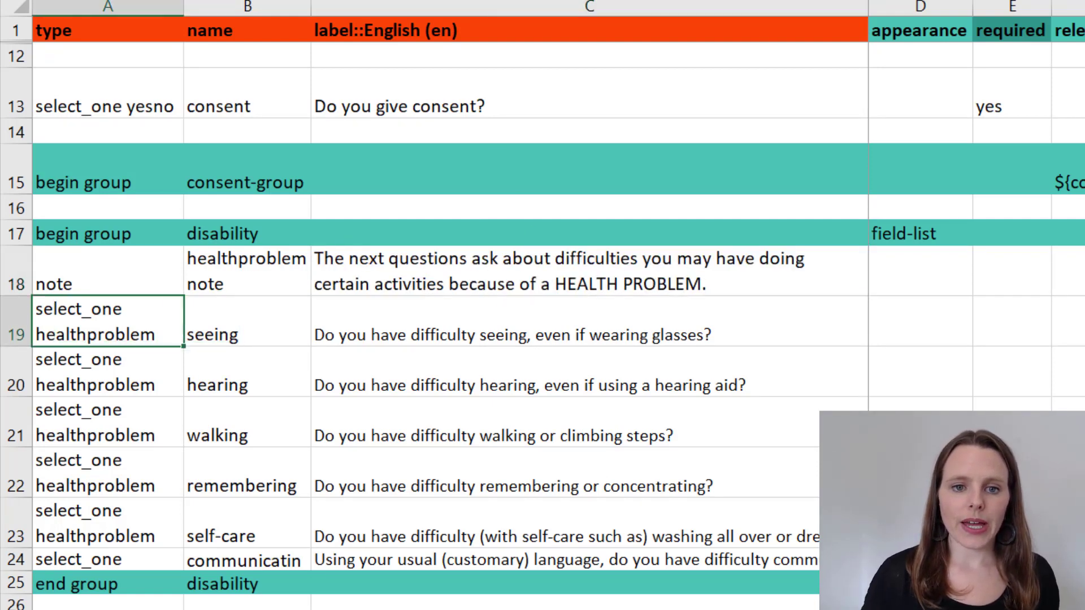
left_click(461, 277)
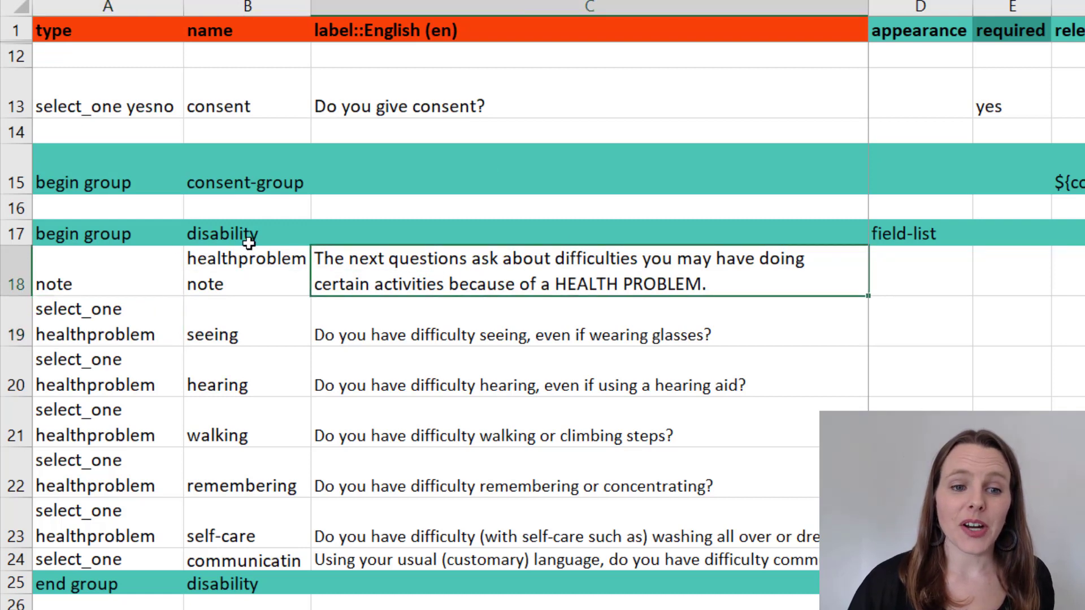
- Enter the hint "Read this statement out first." for the health problem note in G18
left_click(931, 276)
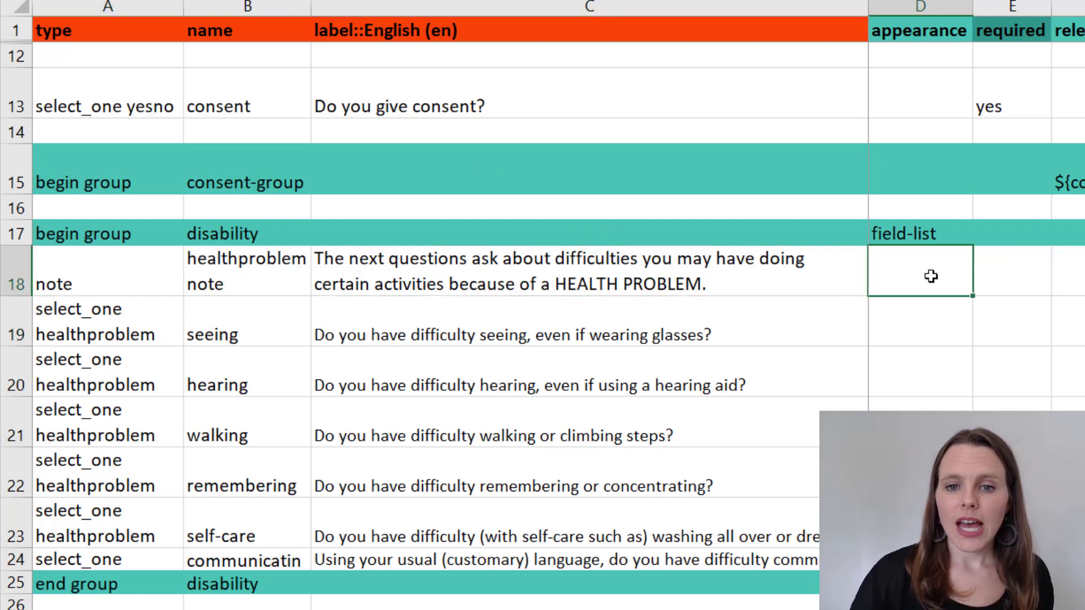
key("Right")
key("Right")
key("Right")
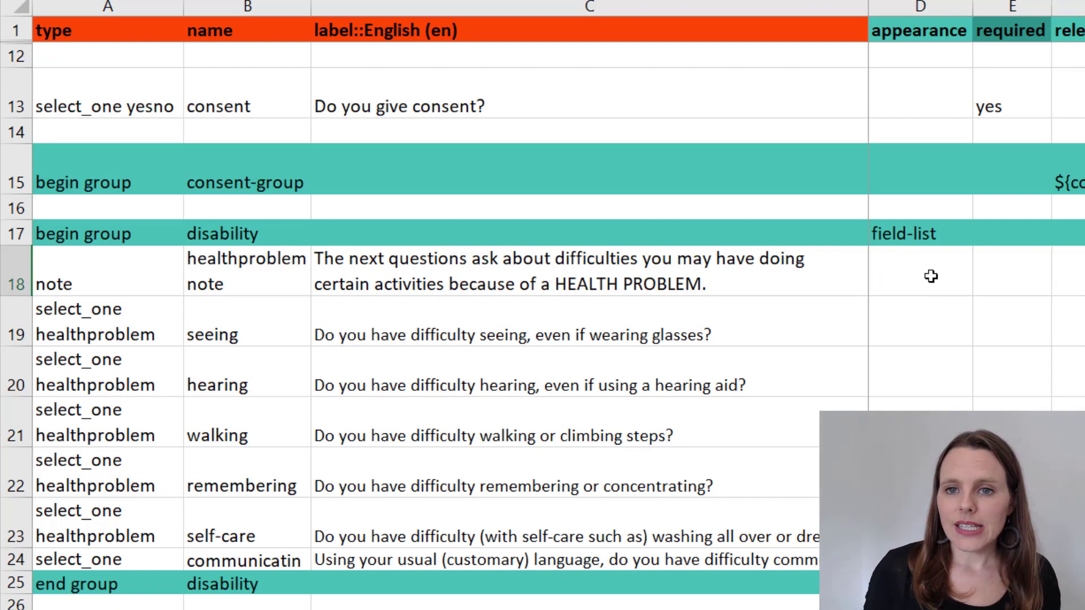
type("R")
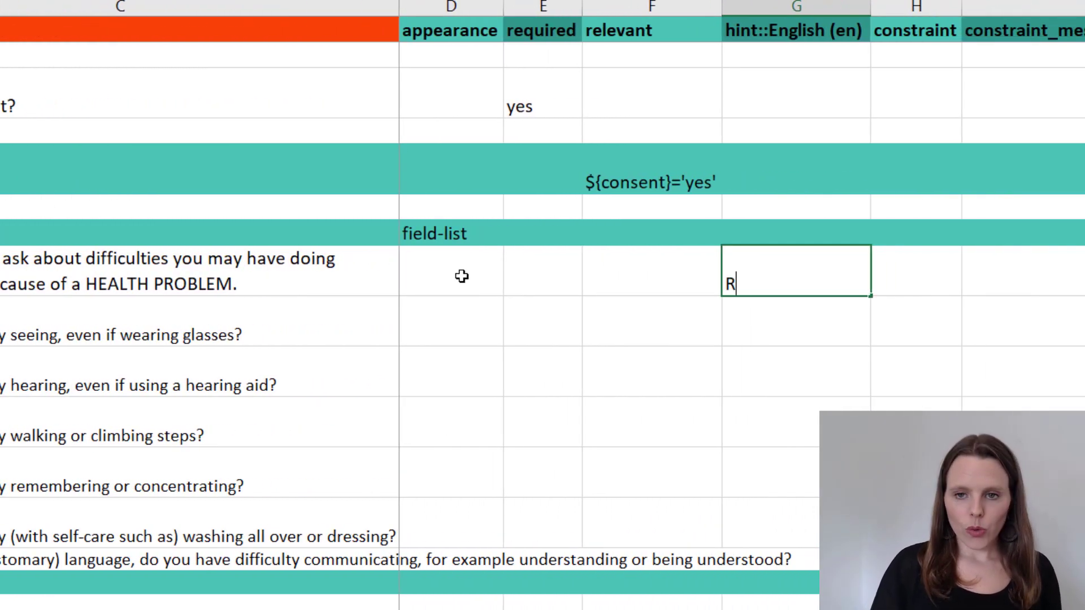
type("ead this state")
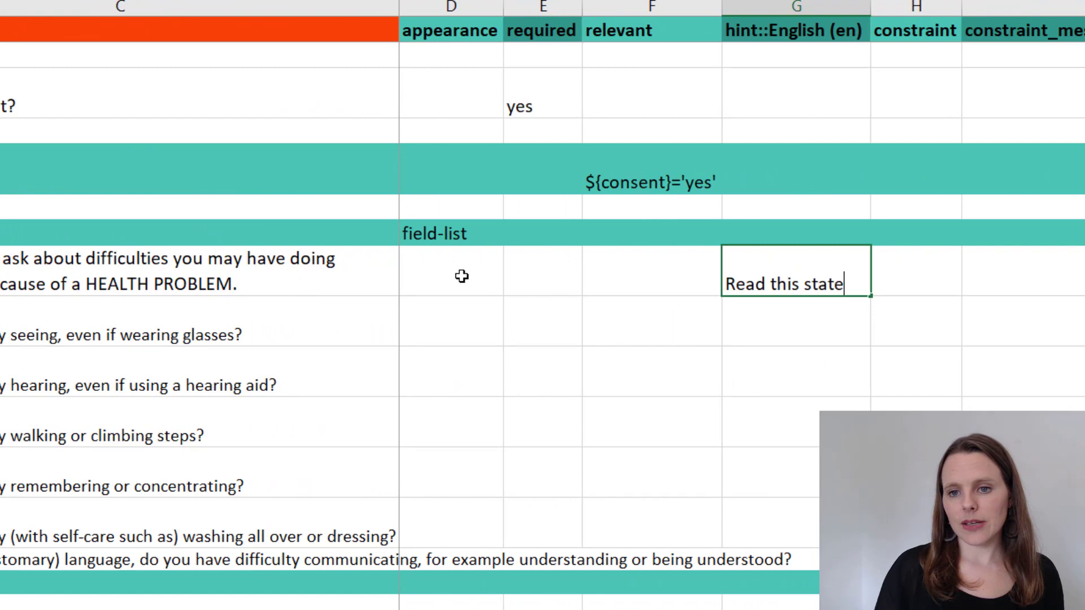
type("ment out first.")
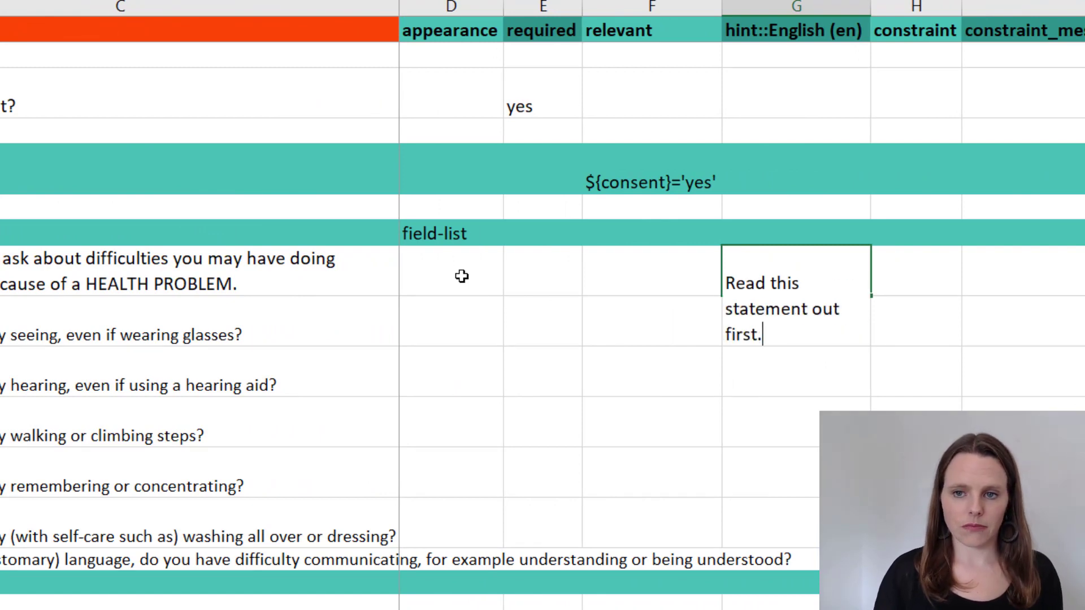
key("Return")
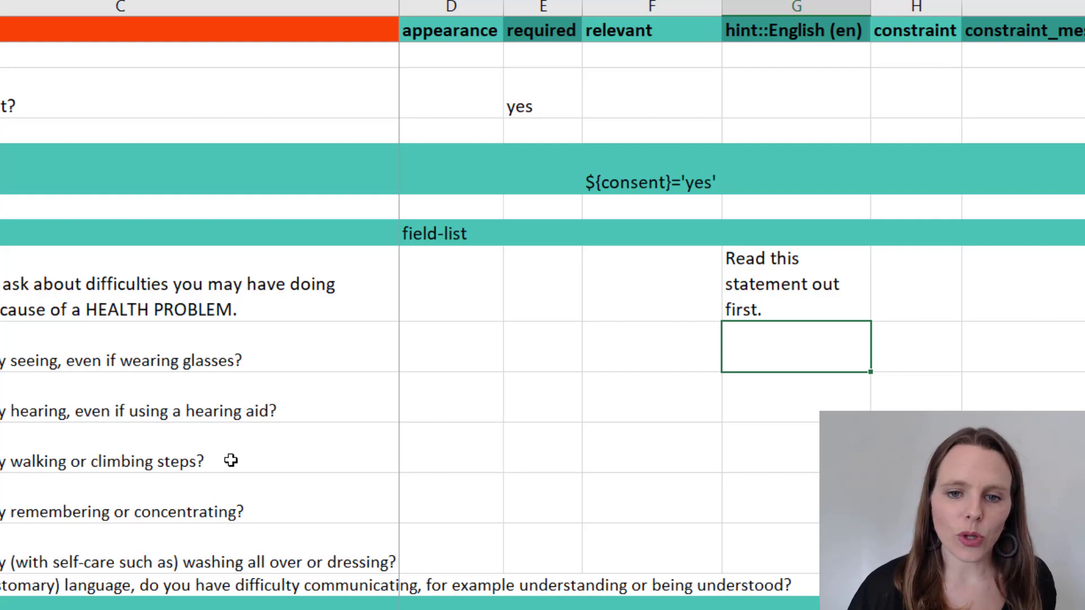
- Set required to "yes" for all six difficulty questions in E19:E24
left_click(995, 358)
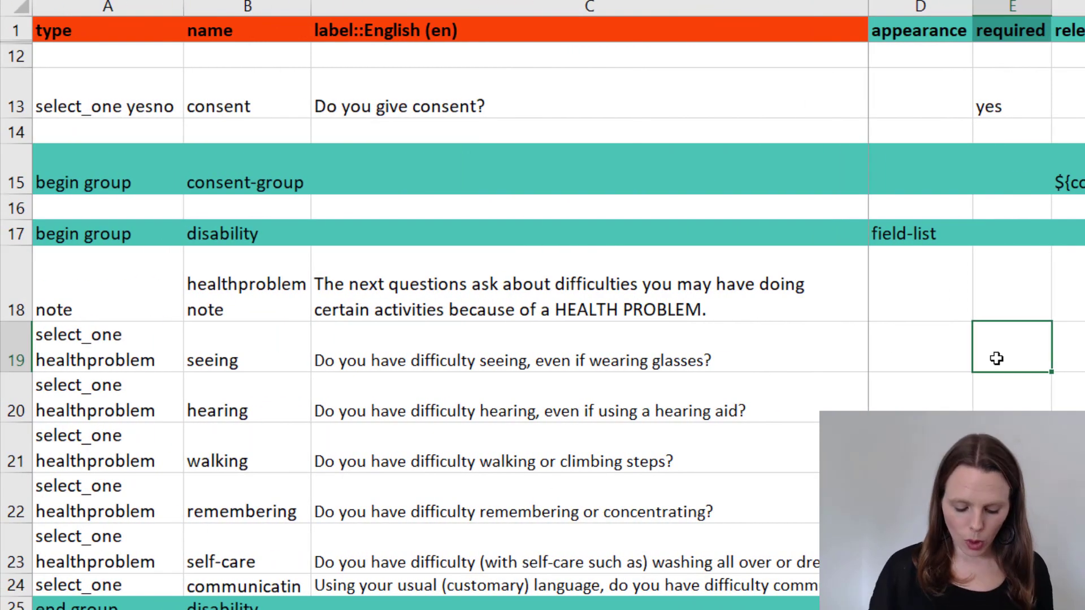
type("yes")
key("Return")
type("yes")
key("Return")
type("yes")
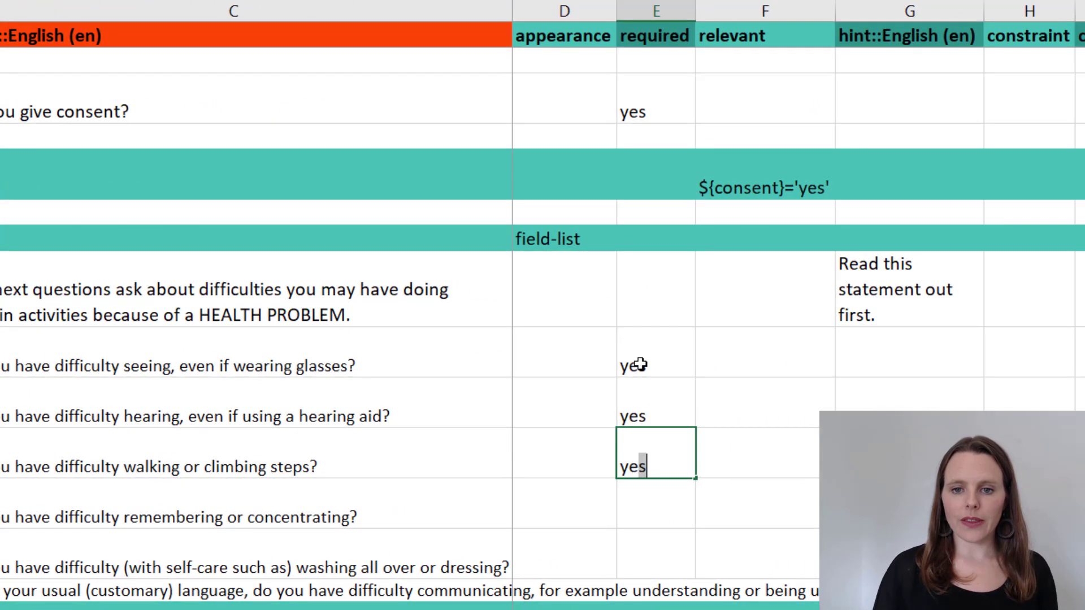
key("Return")
type("yes")
key("Return")
type("yes")
key("Return")
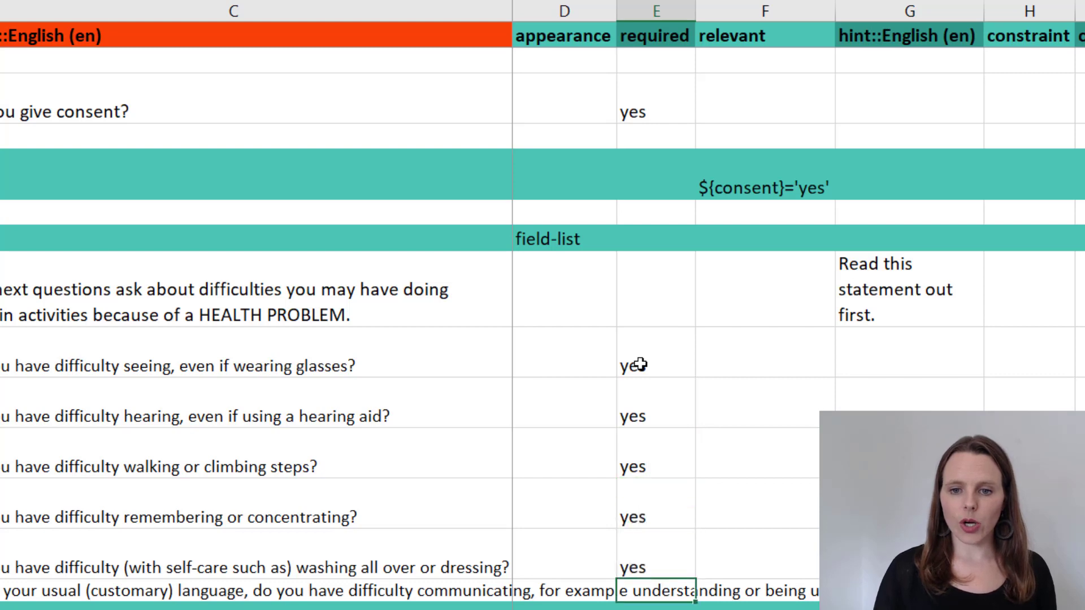
type("yes")
key("Return")
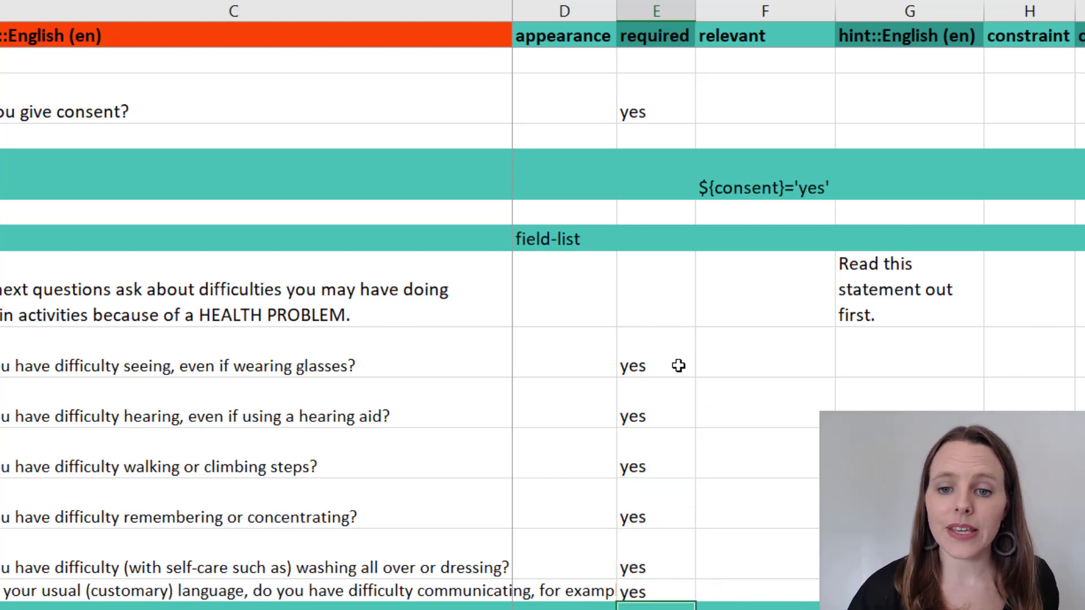
left_click_drag(678, 365, 685, 586)
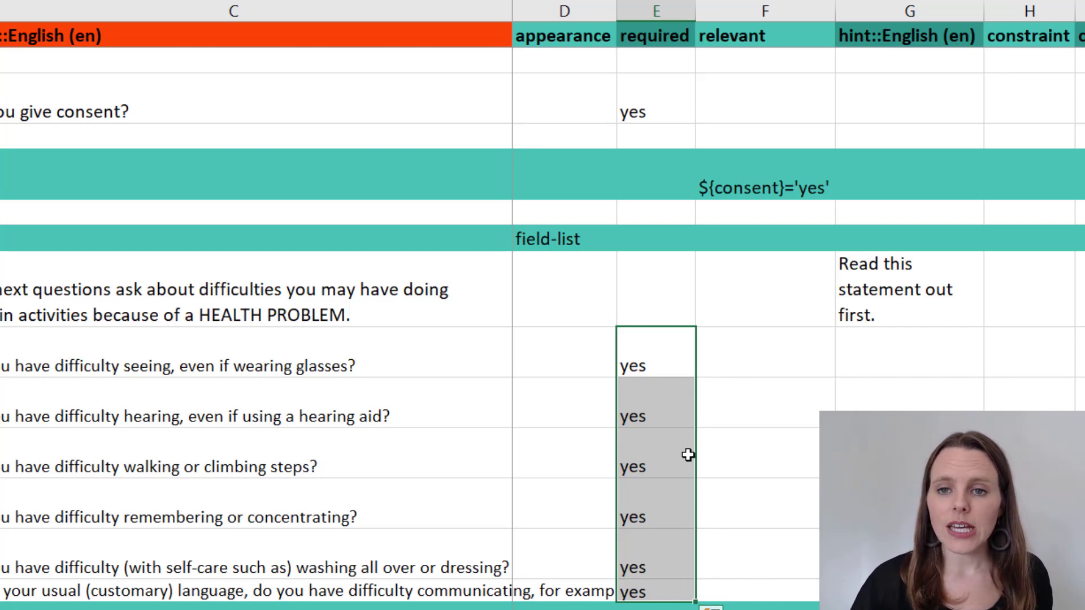
left_click(712, 459)
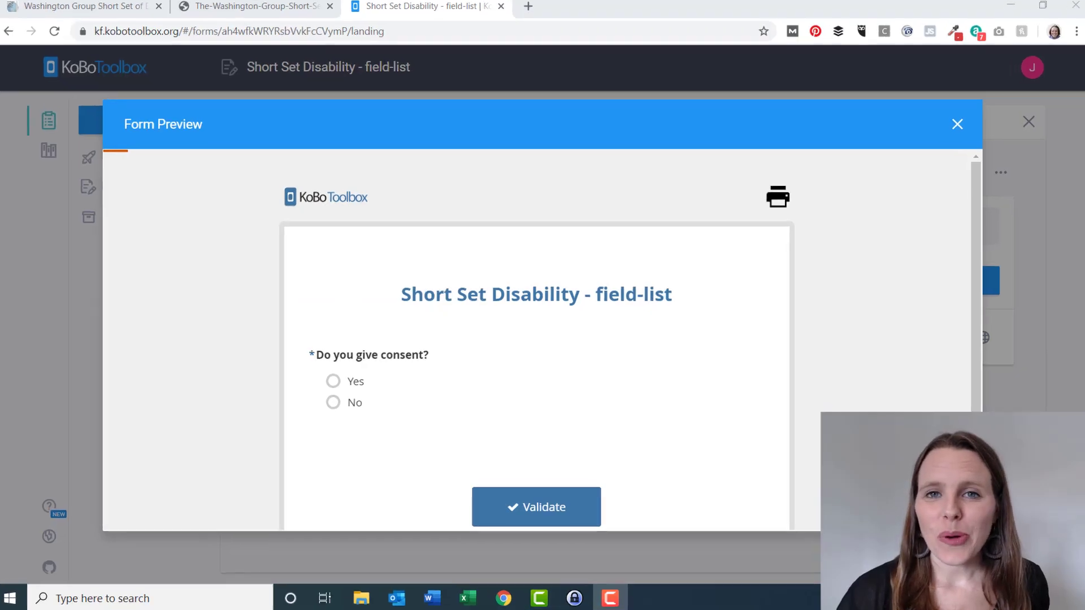
- In the KoBoToolbox form preview, give consent and answer no difficulty for seeing and hearing and some difficulty for walking
scroll(537, 282, "down", 2)
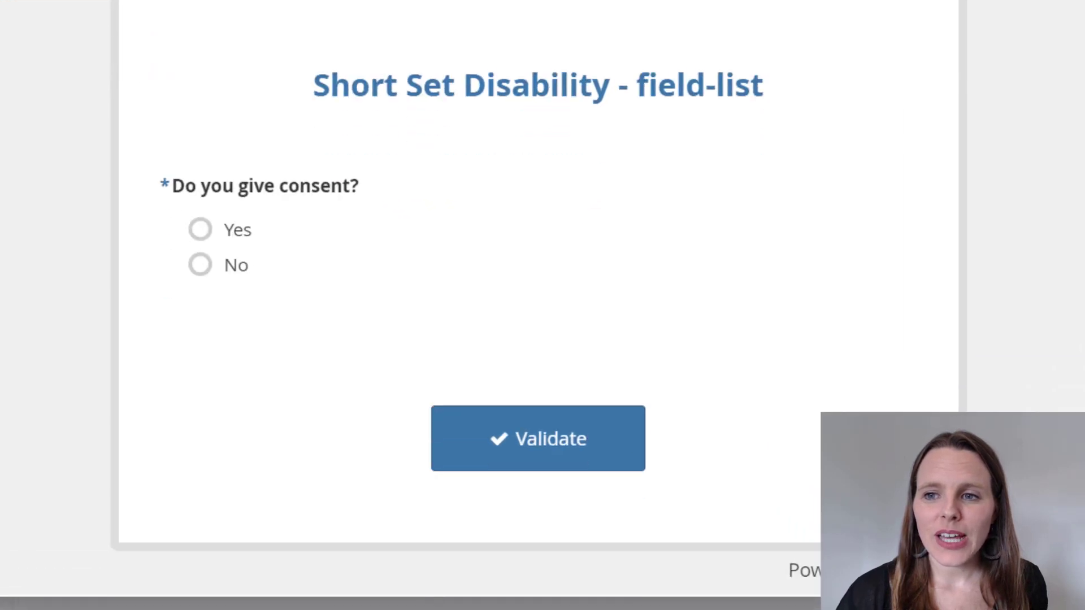
scroll(537, 283, "up", 2)
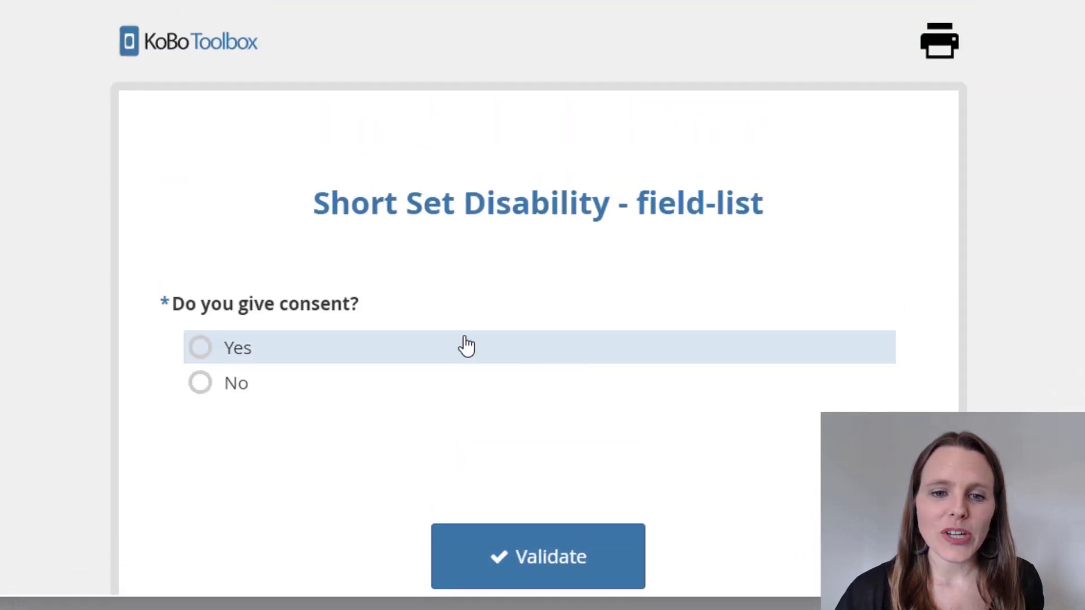
left_click(205, 350)
scroll(417, 368, "down", 4)
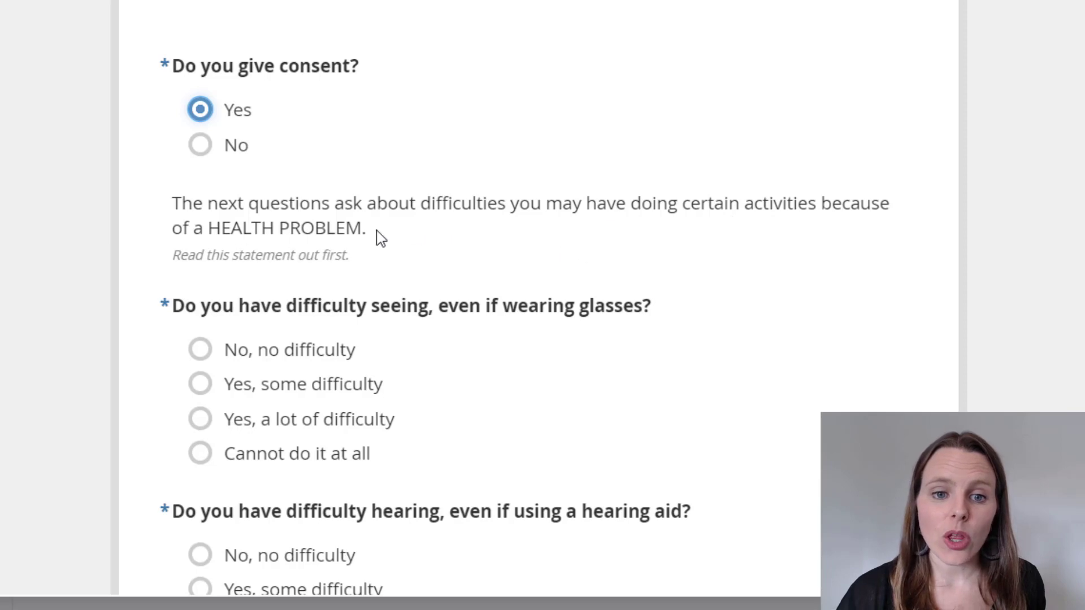
scroll(347, 133, "down", 4)
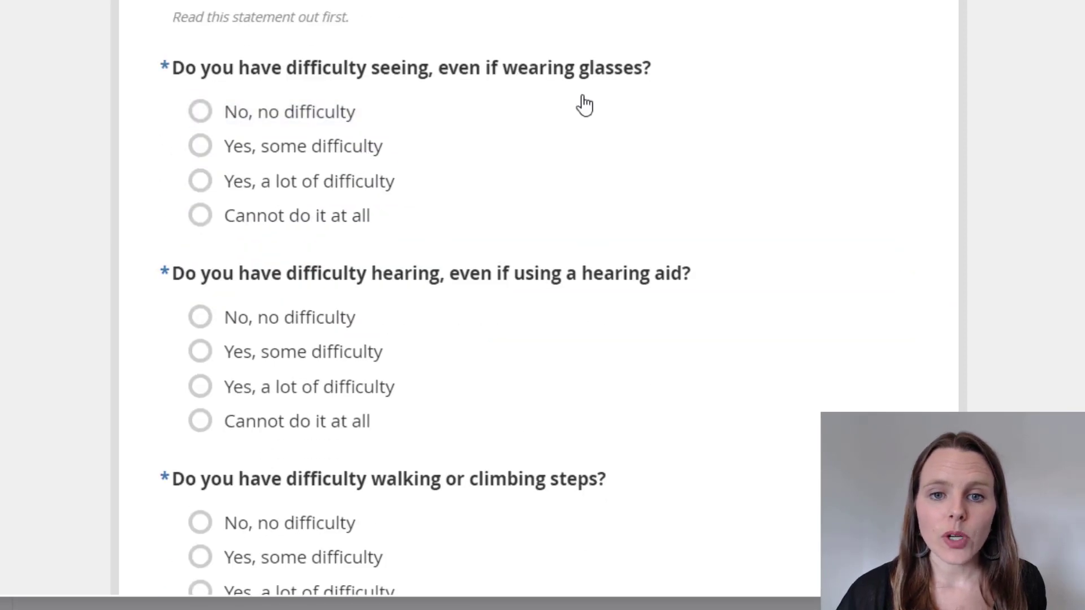
left_click(265, 121)
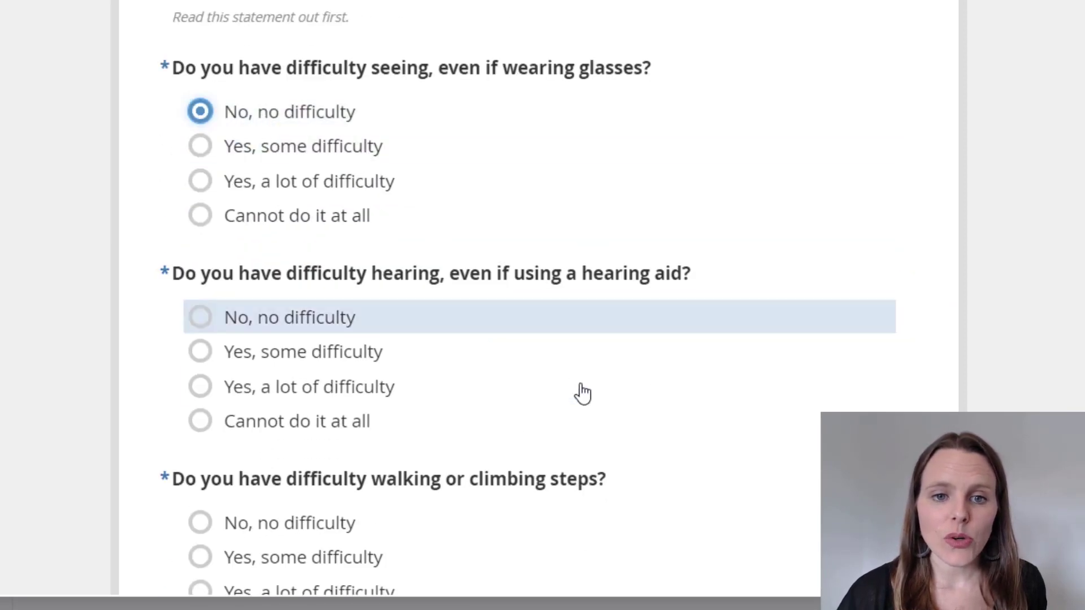
scroll(353, 210, "down", 2)
left_click(352, 203)
left_click(304, 450)
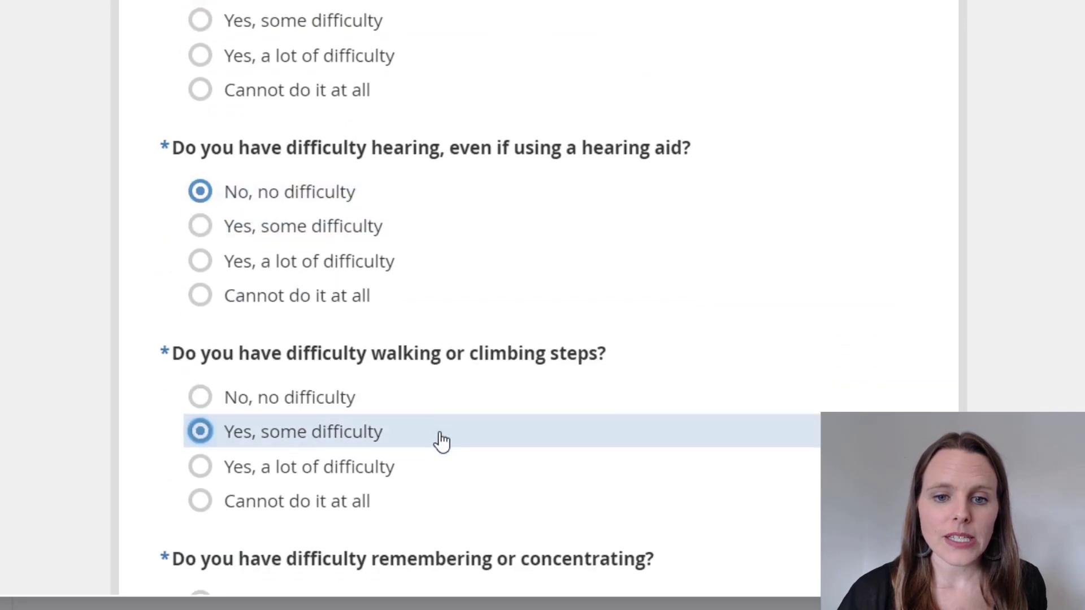
- Answer a lot of difficulty for remembering and no difficulty for self-care and communicating, and validate the previewed form
scroll(438, 440, "down", 8)
left_click(322, 215)
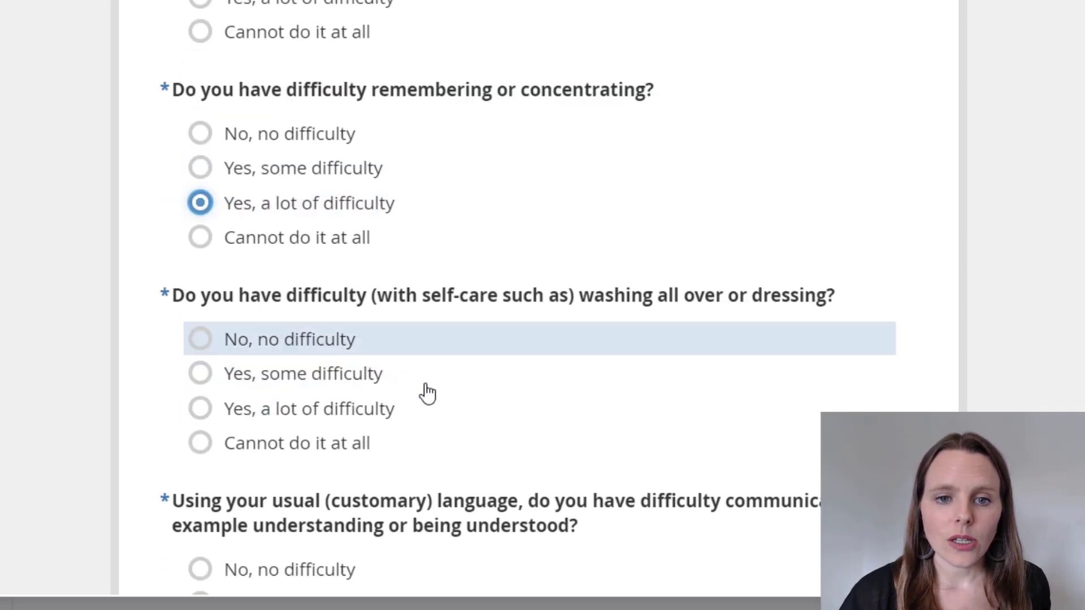
scroll(426, 393, "down", 2)
left_click(338, 227)
left_click(332, 468)
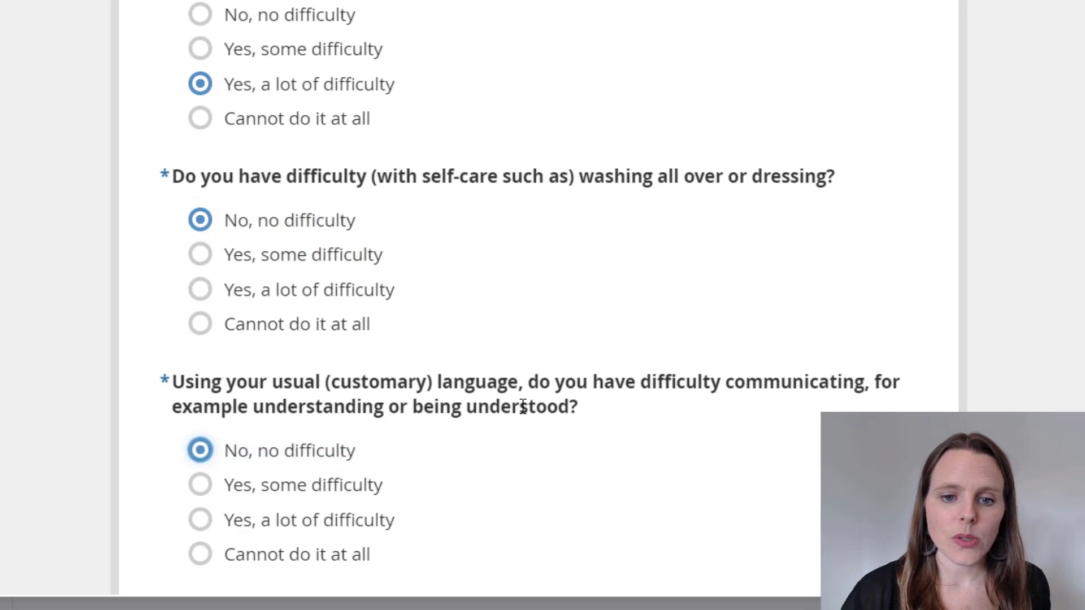
scroll(523, 405, "down", 6)
left_click(593, 397)
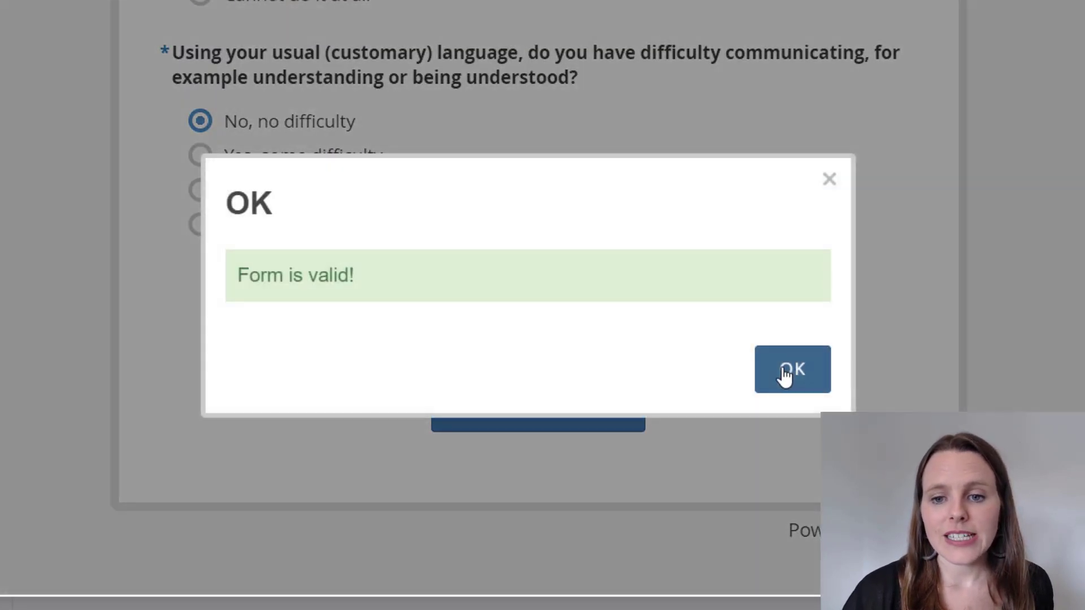
left_click(785, 373)
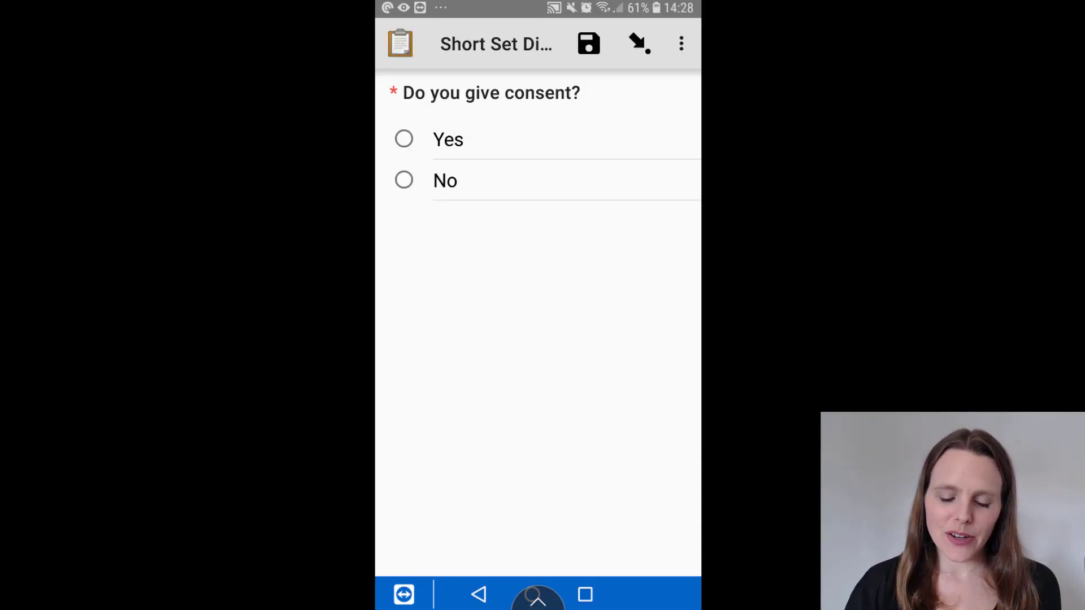
- In the mobile data collection form, give consent and answer "No, no difficulty" for hearing and "Cannot do it at all" for walking
left_click(404, 139)
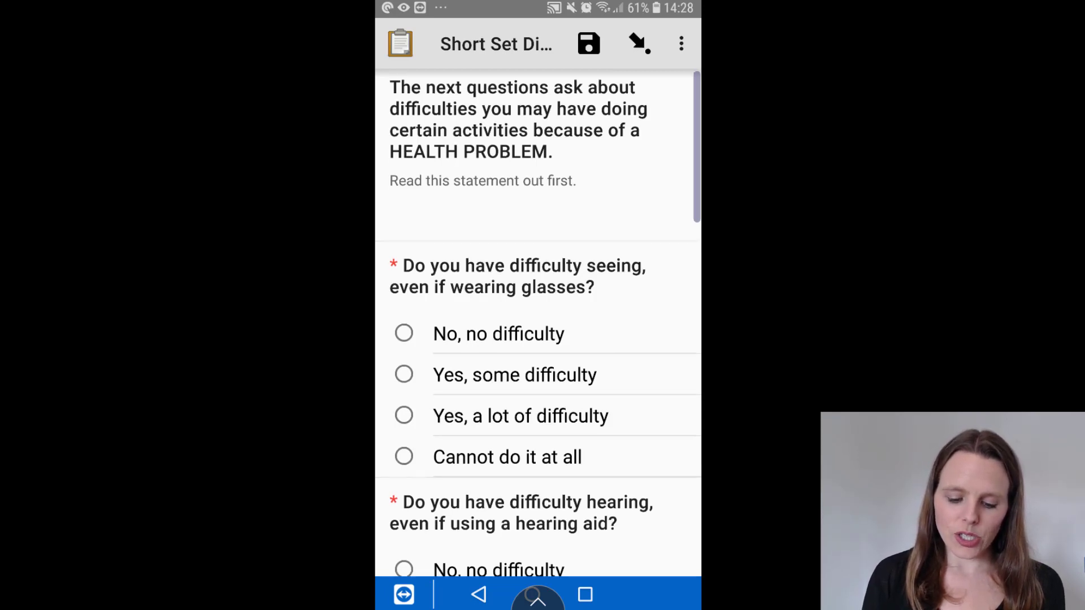
scroll(538, 322, "down", 1)
scroll(538, 322, "down", 1)
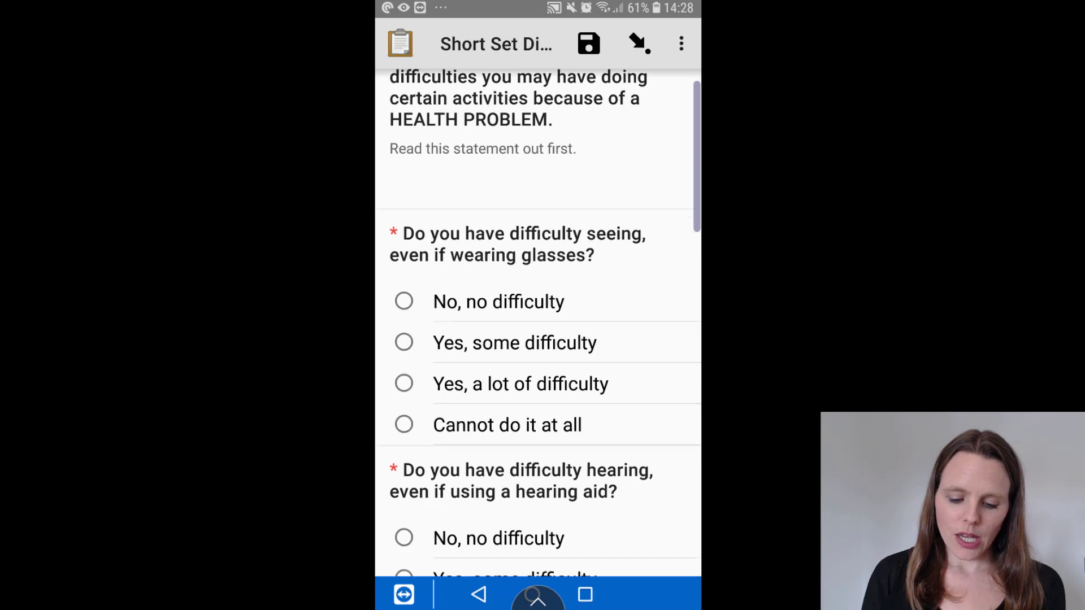
scroll(538, 322, "down", 5)
left_click(404, 281)
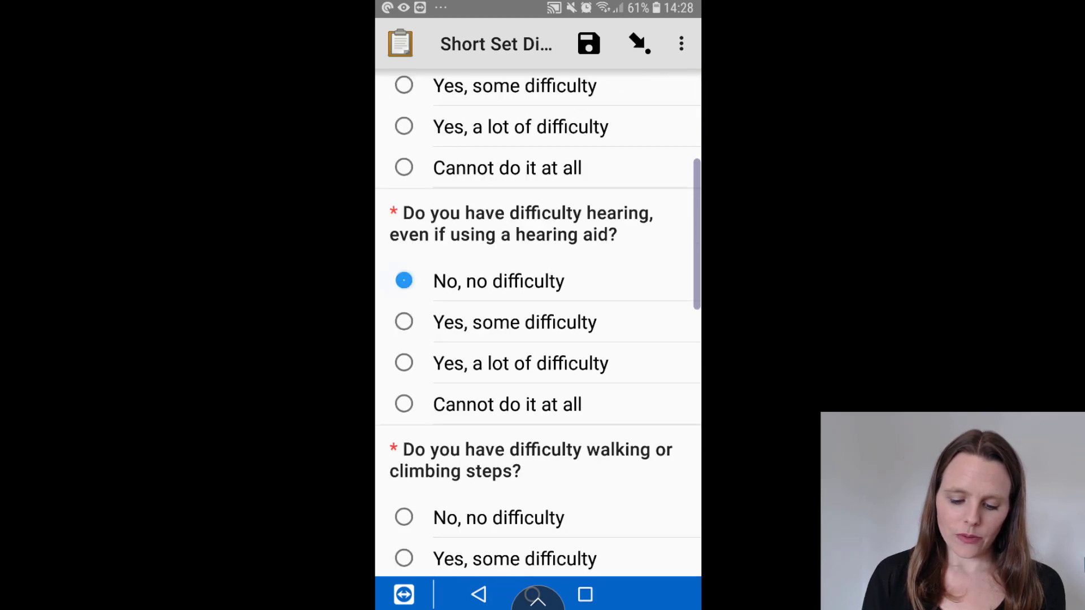
scroll(538, 322, "down", 8)
scroll(538, 322, "down", 2)
left_click(404, 188)
scroll(538, 322, "down", 1)
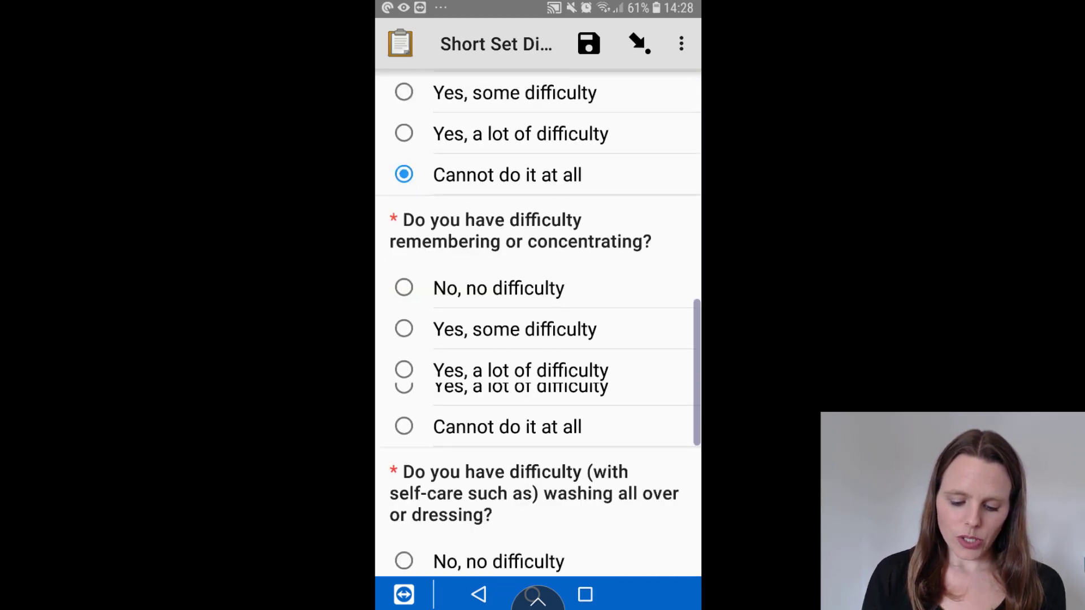
- Answer the remembering, self-care ("No, no difficulty") and communicating questions, and advance to the following screen of the mobile form
scroll(538, 322, "down", 4)
left_click(404, 120)
scroll(537, 322, "down", 1)
scroll(537, 322, "down", 4)
left_click(404, 179)
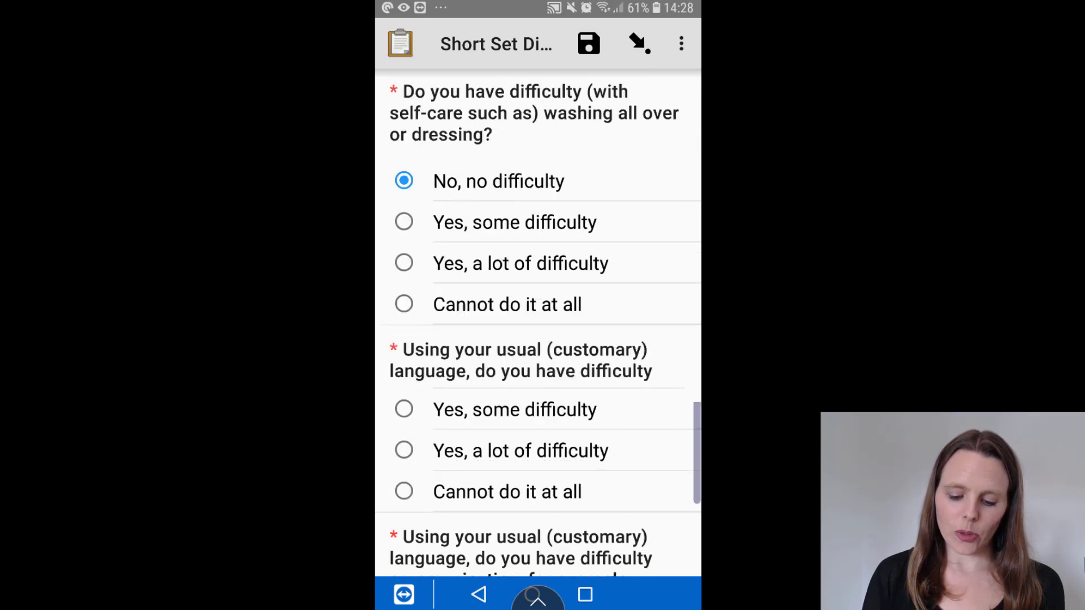
scroll(537, 322, "down", 1)
left_click(404, 474)
left_click_drag(621, 322, 452, 322)
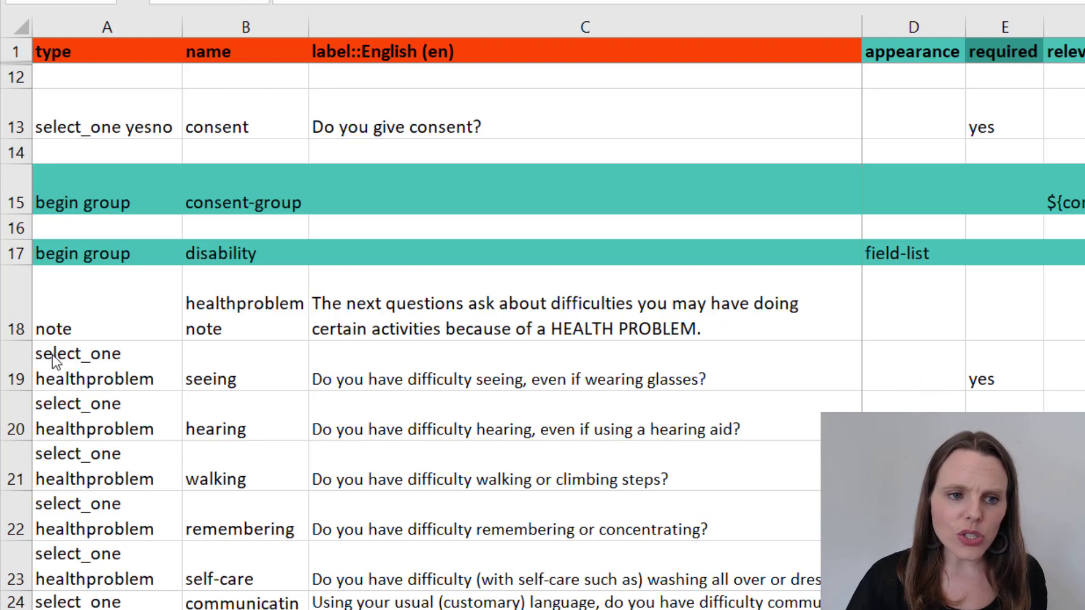
- In the Excel form, insert a blank row above the seeing question and another above the disability group's end row
left_click(14, 361)
right_click(13, 366)
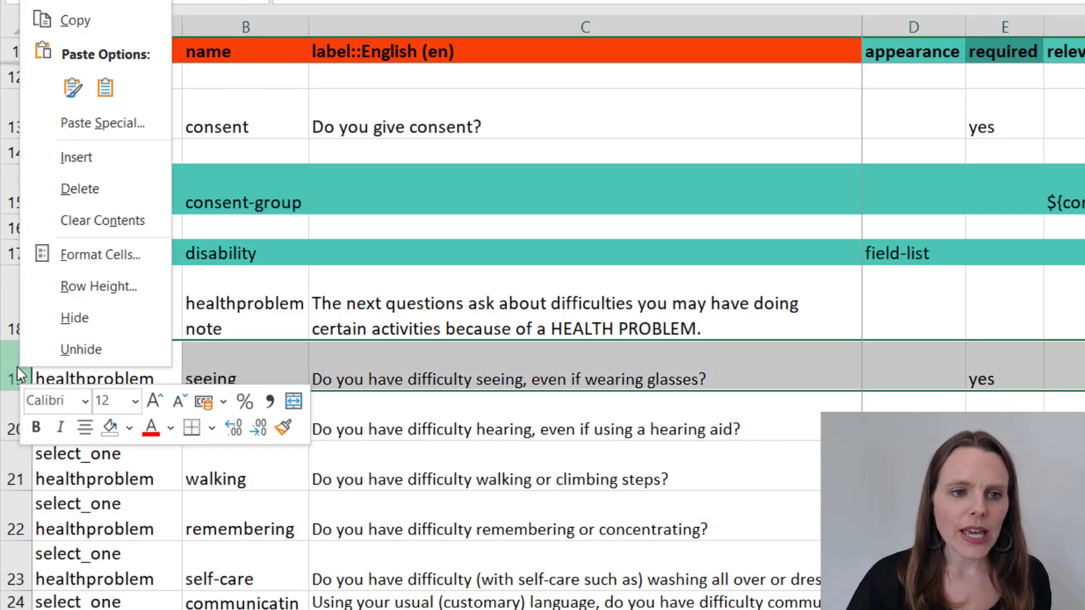
left_click(72, 159)
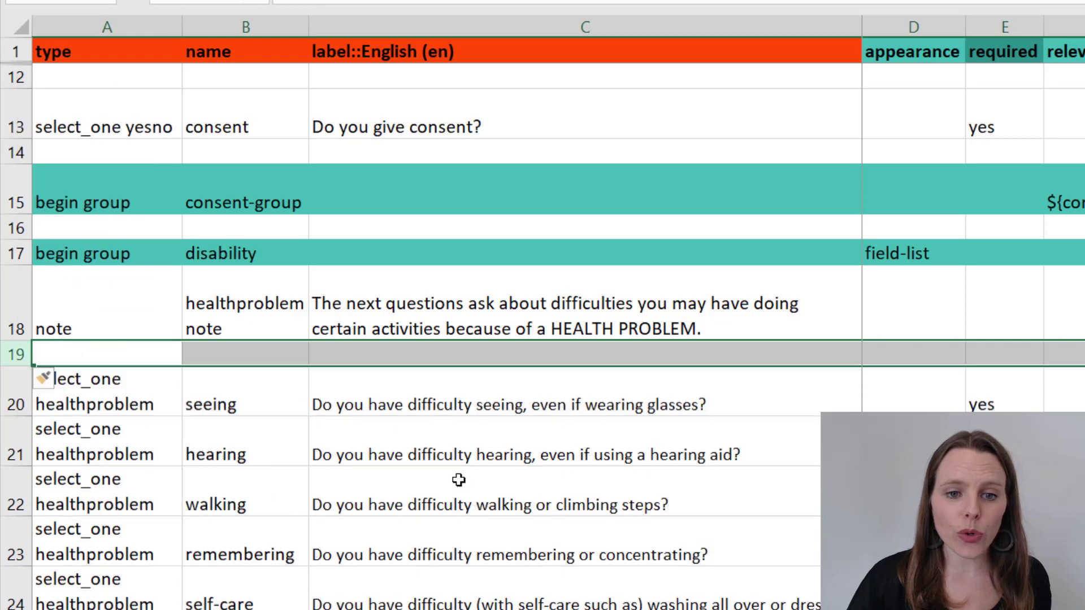
scroll(460, 480, "down", 2)
right_click(15, 449)
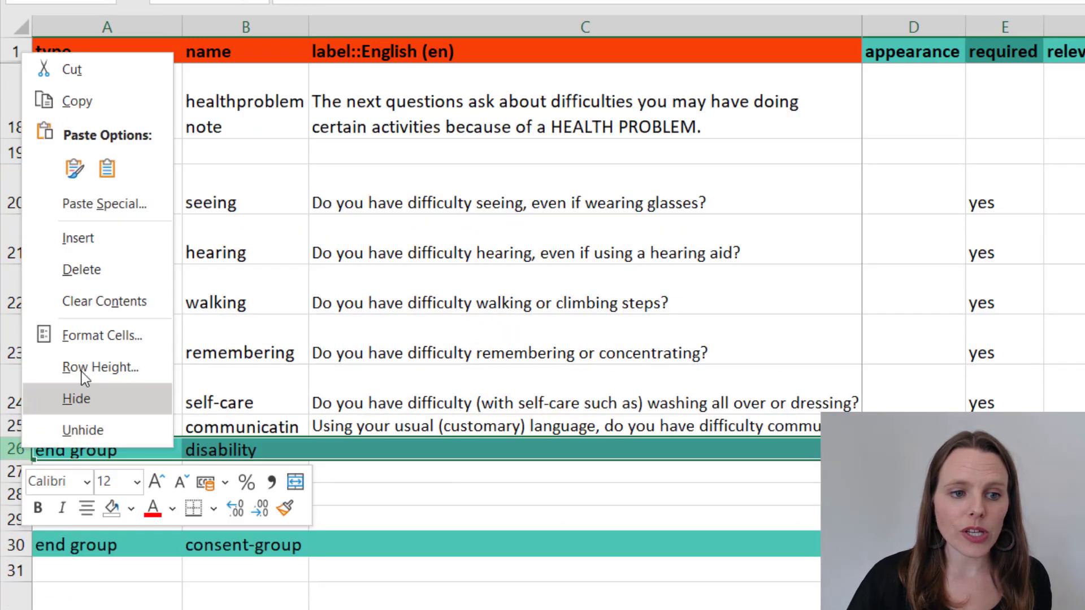
left_click(71, 240)
left_click(340, 318)
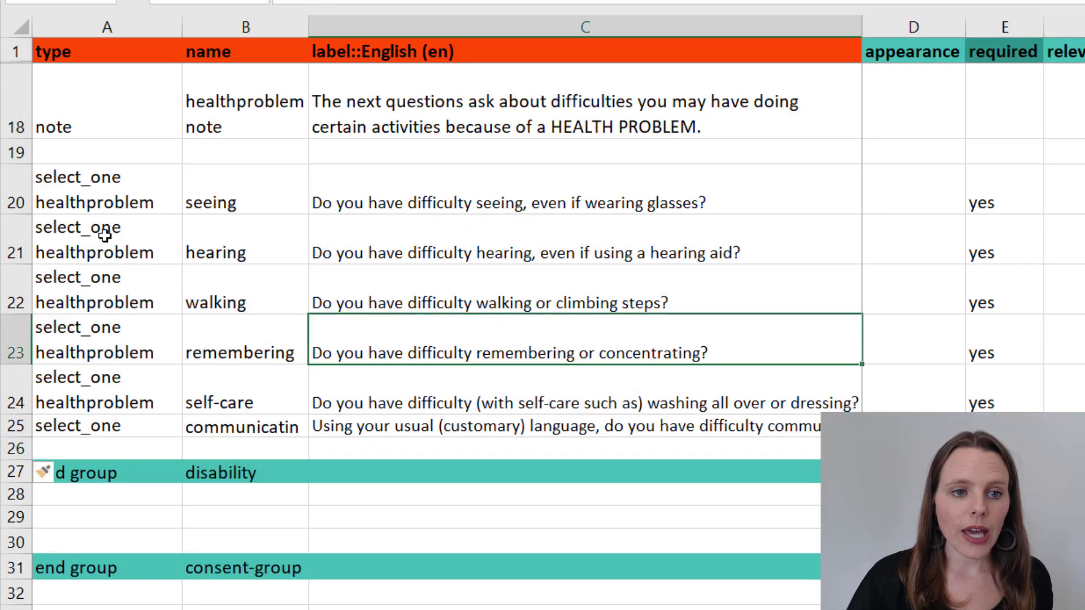
- Start a nested group in row 19 above the seeing question, with type "begin group" and name "dis_table"
double_click(93, 145)
type("begin")
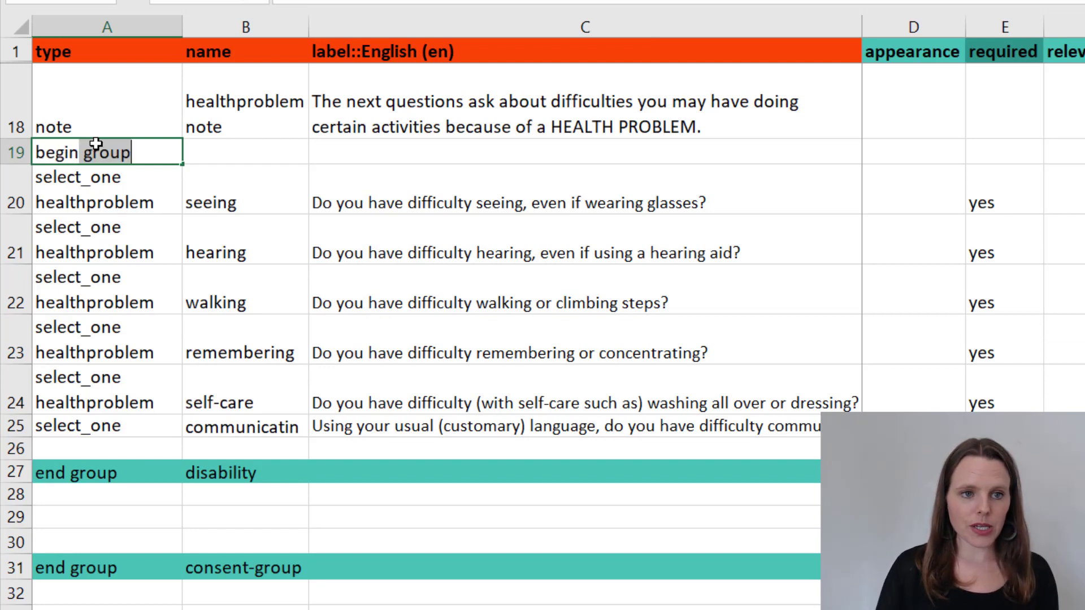
key("Tab")
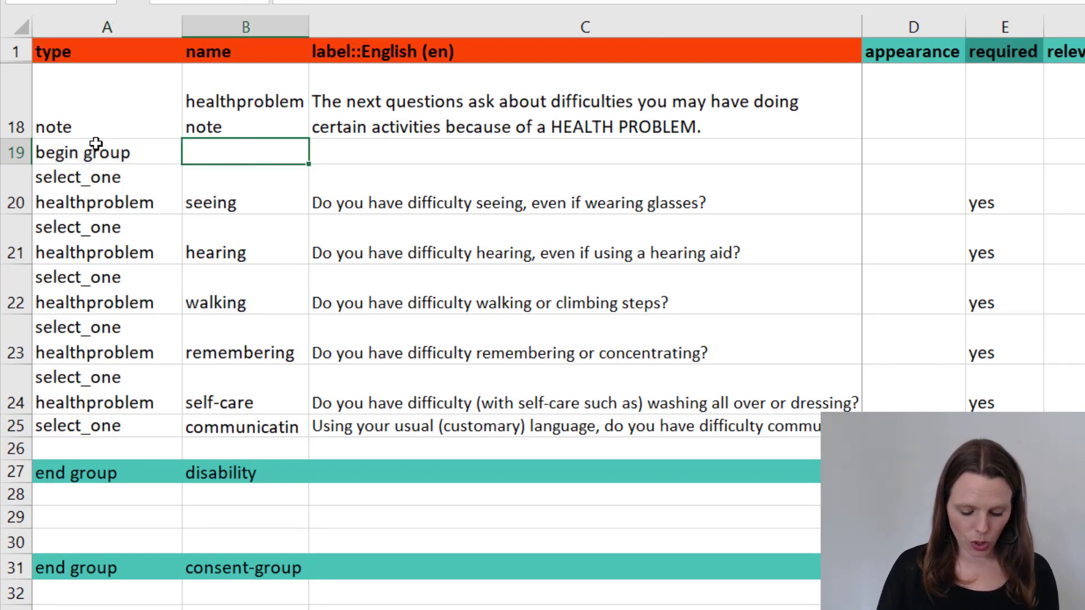
type("disa")
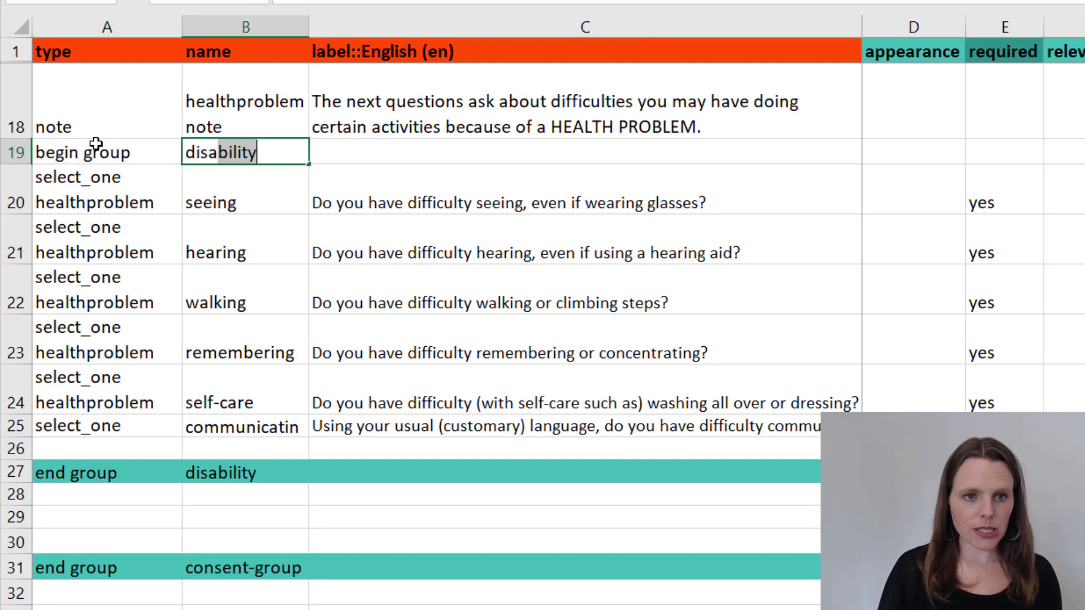
key("BackSpace")
key("BackSpace")
type("_table")
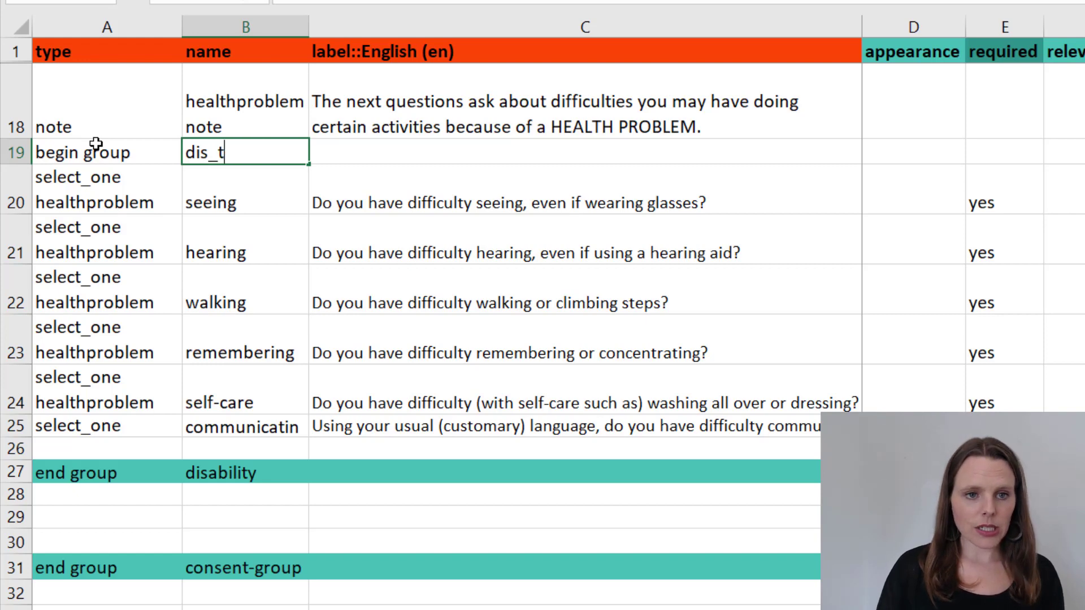
key("Return")
- Close the nested group in row 26 below the communicating question, with type "end group" and name "dis_table"
key("Down")
key("Down")
key("Down")
key("Down")
key("Down")
key("Down")
key("Down")
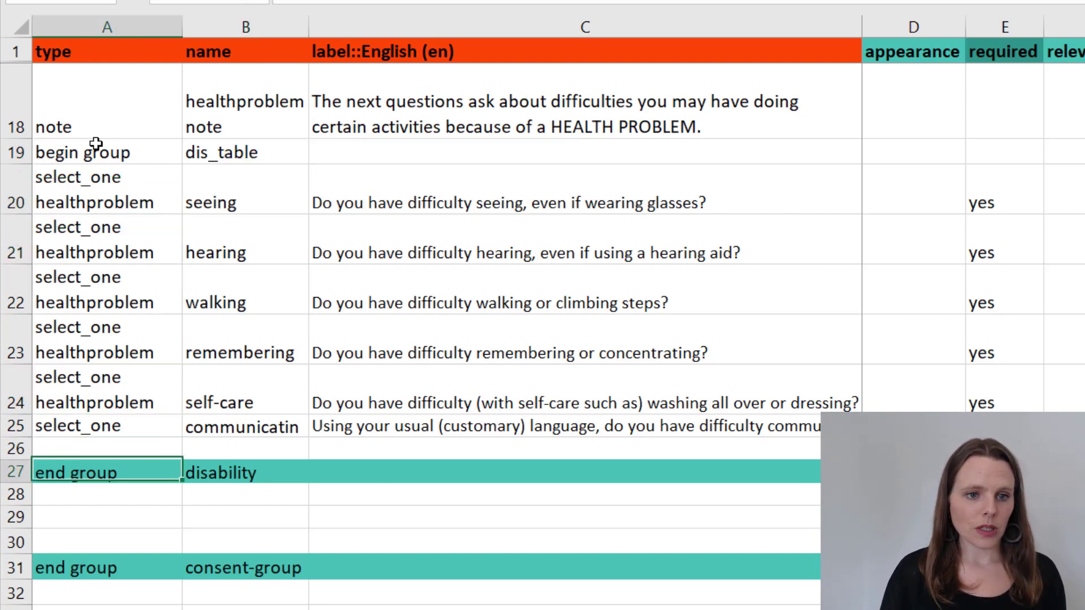
key("Up")
type("end group")
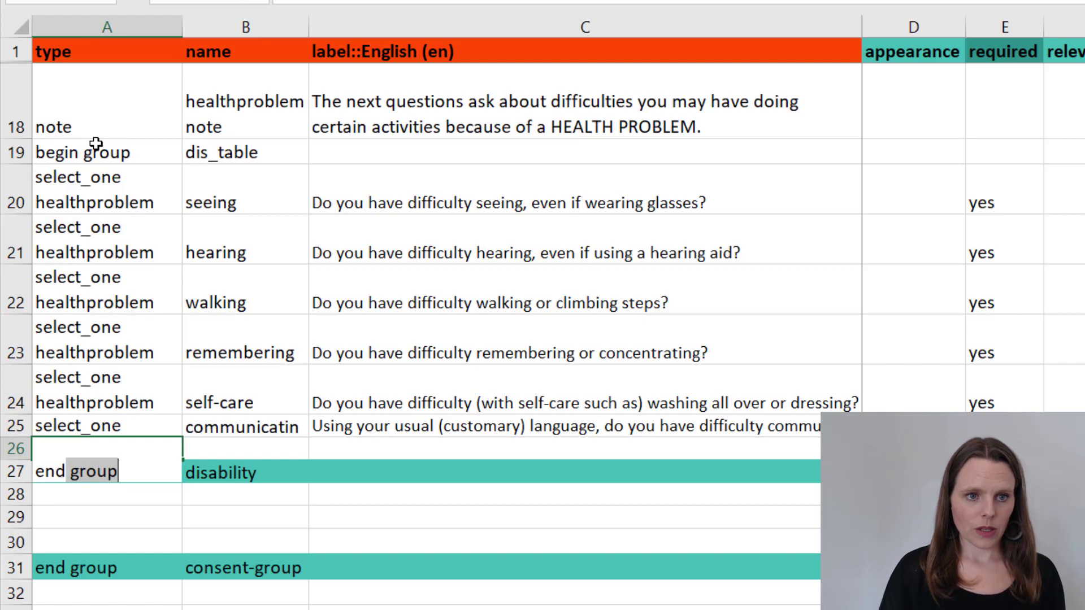
key("Tab")
type("dis")
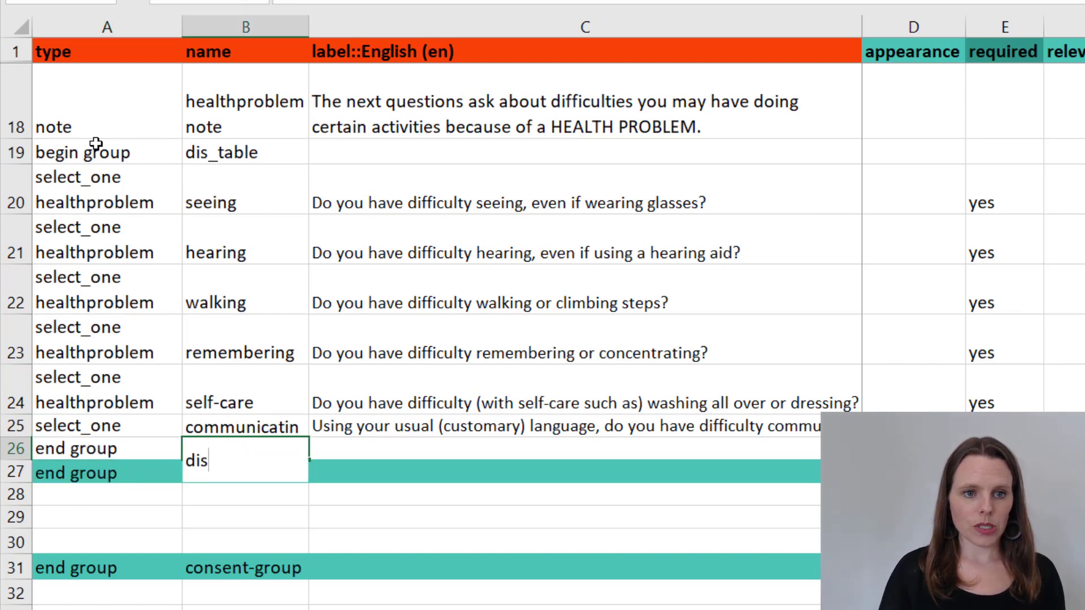
type("_table")
key("Return")
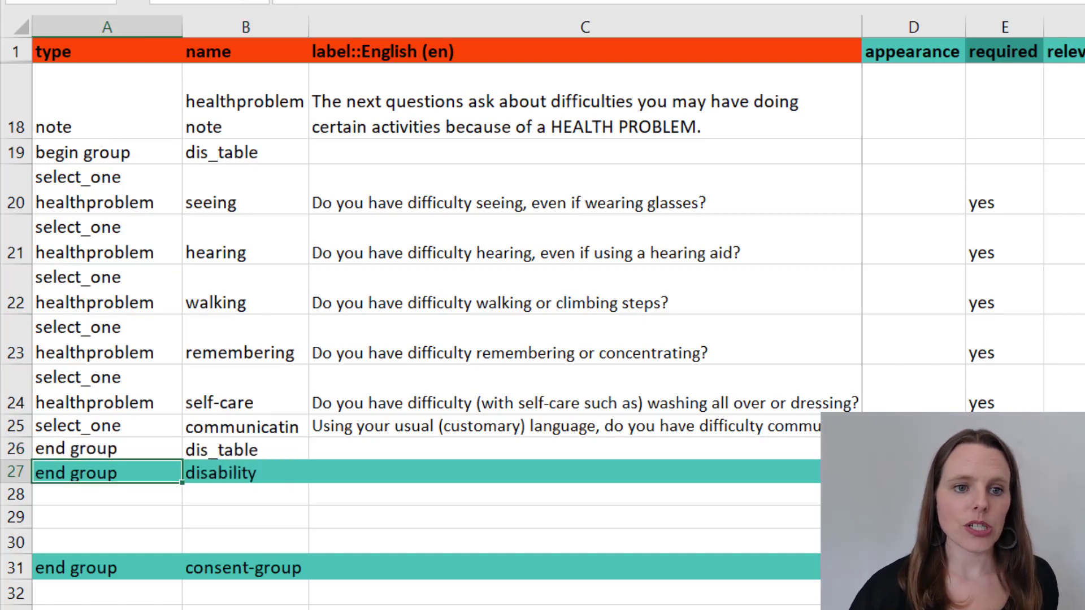
- Fill the begin and end rows of the dis_table group with the teal used for the other group rows
left_click(13, 153)
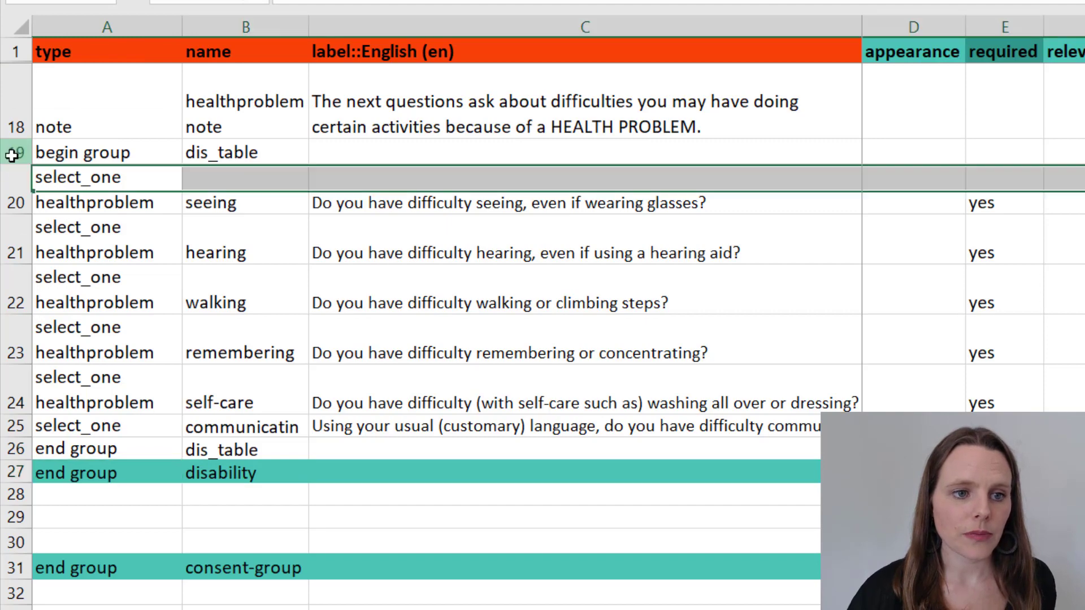
left_click(11, 451, "ctrl")
key("F4")
left_click(243, 339)
- Set the appearance of the dis_table group's begin row to "table-list"
left_click(920, 145)
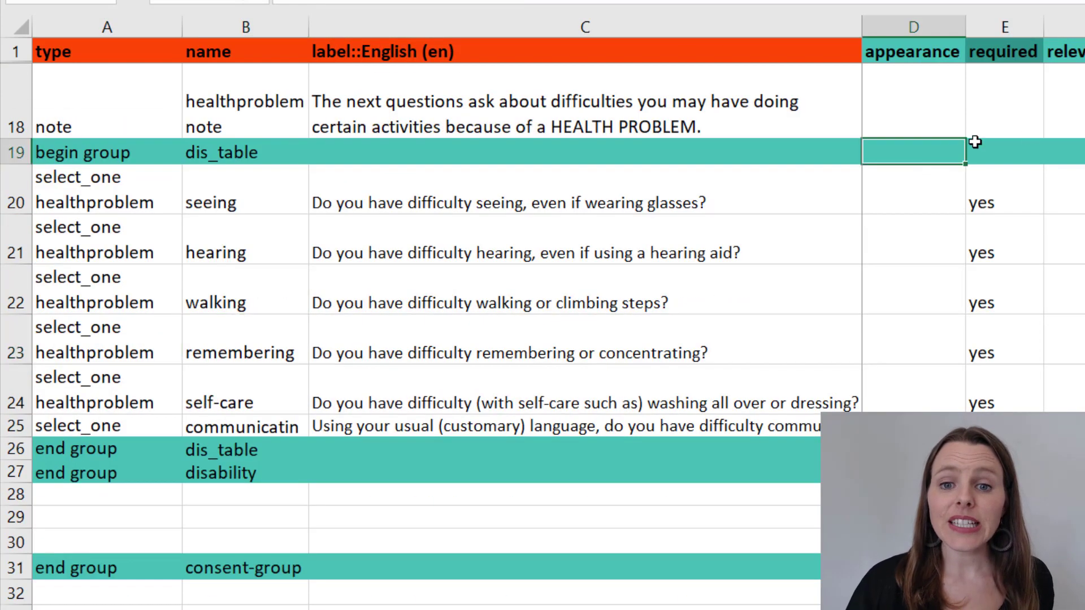
type("table")
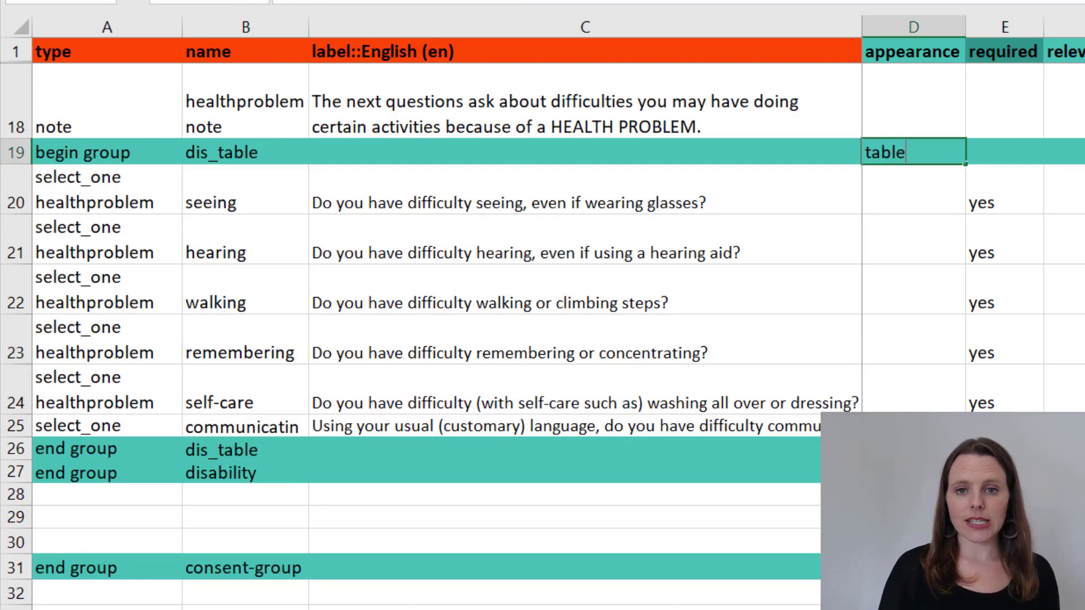
type("-list")
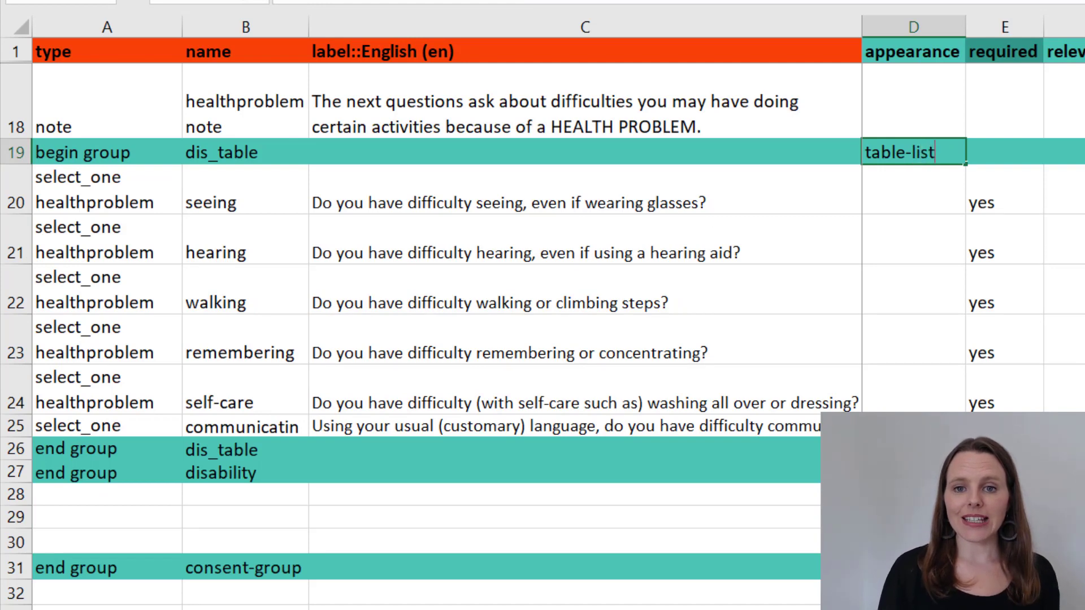
key("Return")
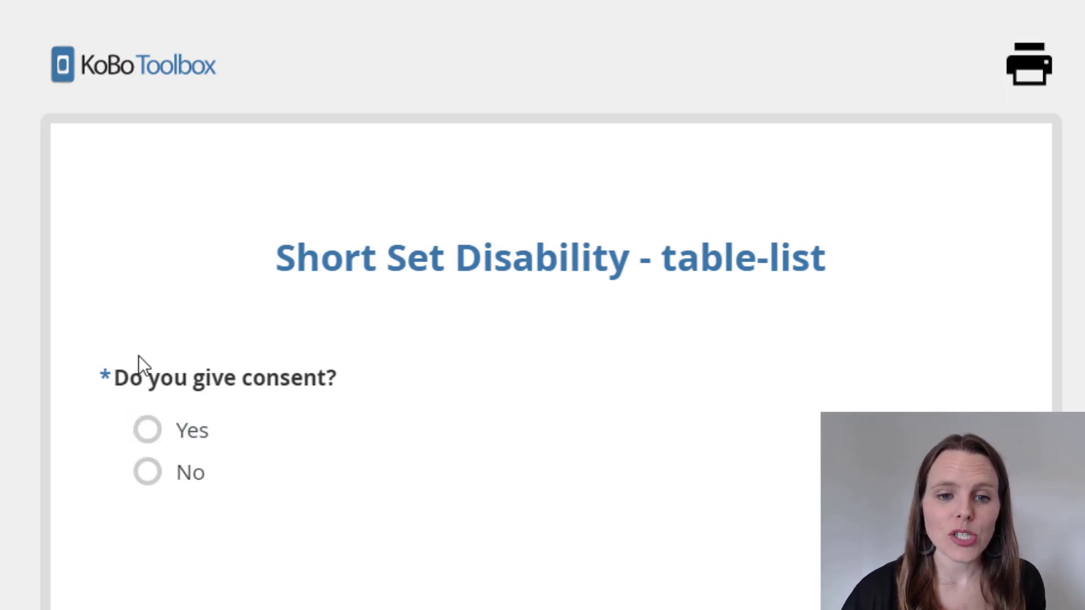
- In the KoBoToolbox web form, give consent and answer "No, no difficulty" to all six questions in the table
left_click(148, 436)
scroll(364, 497, "down", 6)
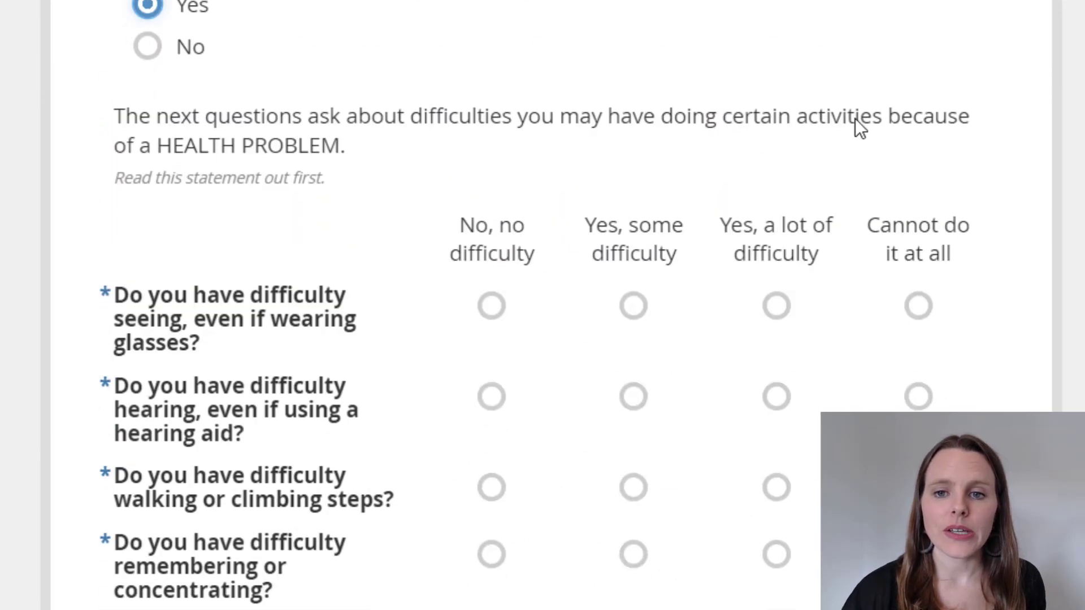
scroll(688, 204, "down", 3)
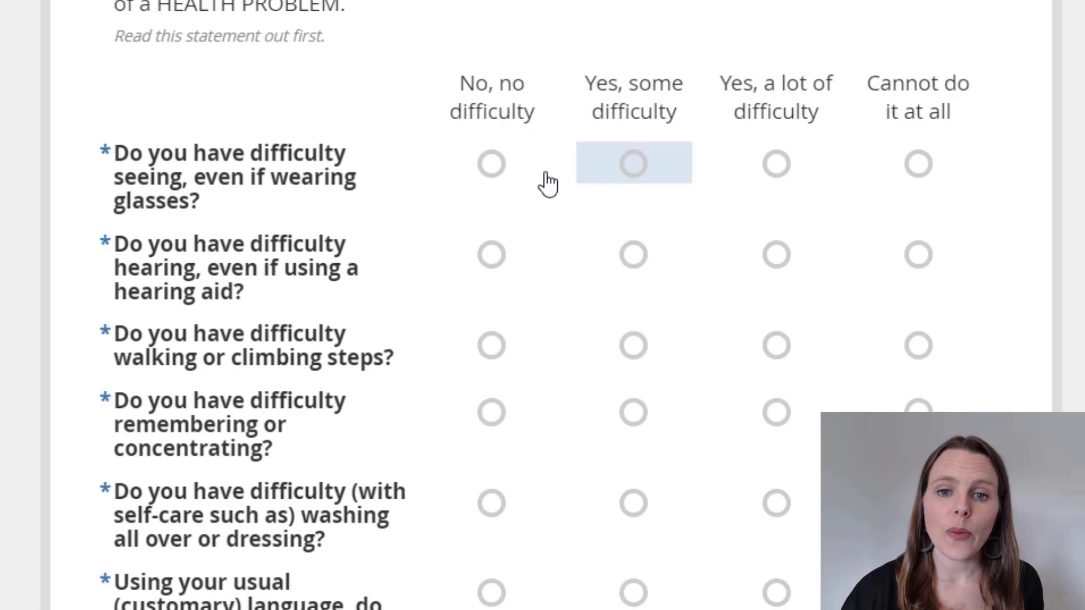
left_click(496, 167)
left_click(495, 259)
left_click(501, 346)
left_click(493, 414)
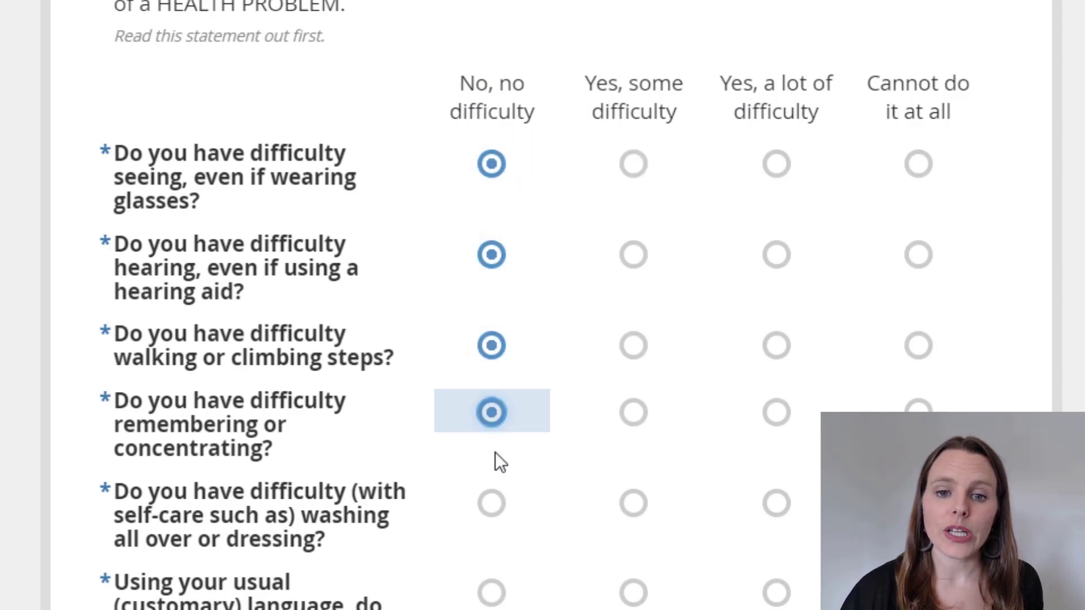
left_click(492, 504)
left_click(491, 592)
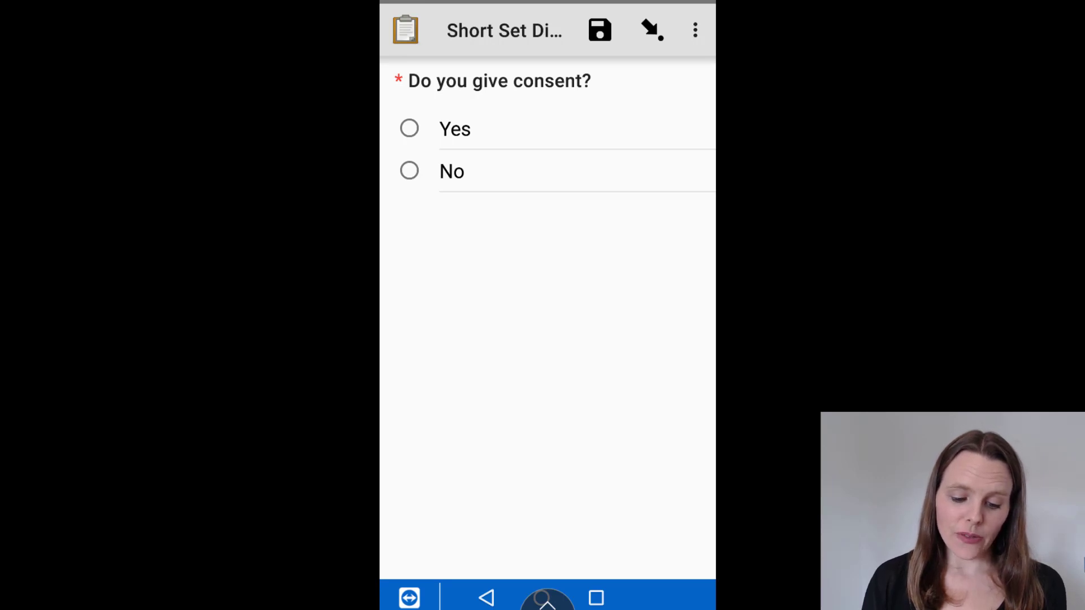
- In the mobile form, give consent, then answer "No, no difficulty" for seeing and "Yes, some difficulty" for hearing
left_click(409, 128)
left_click_drag(650, 339, 452, 339)
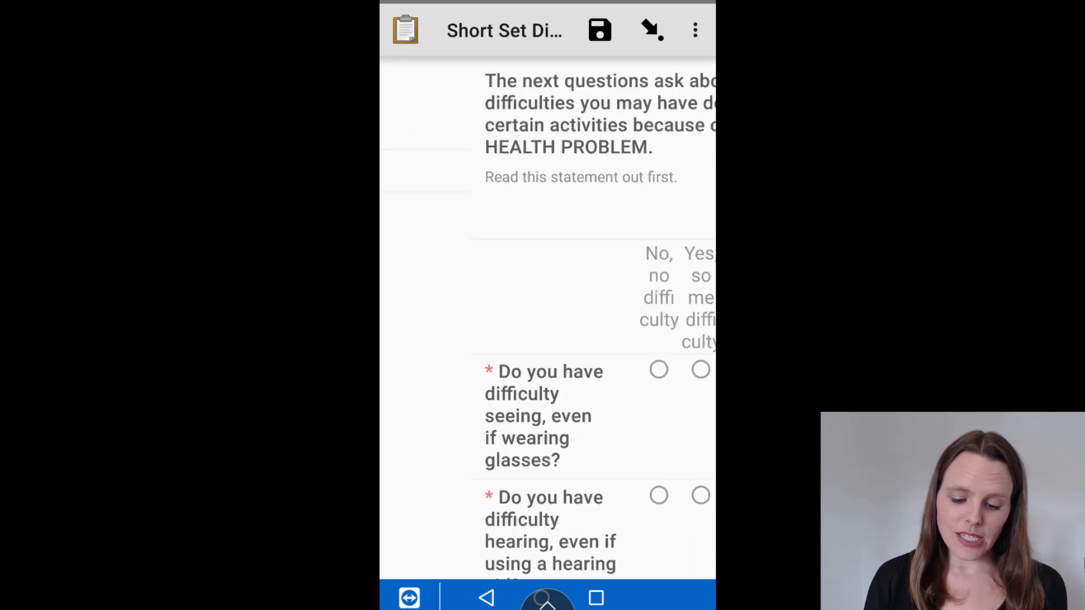
mouse_move(542, 396)
left_mouse_down()
mouse_move(542, 98)
mouse_move(542, 250)
left_mouse_up()
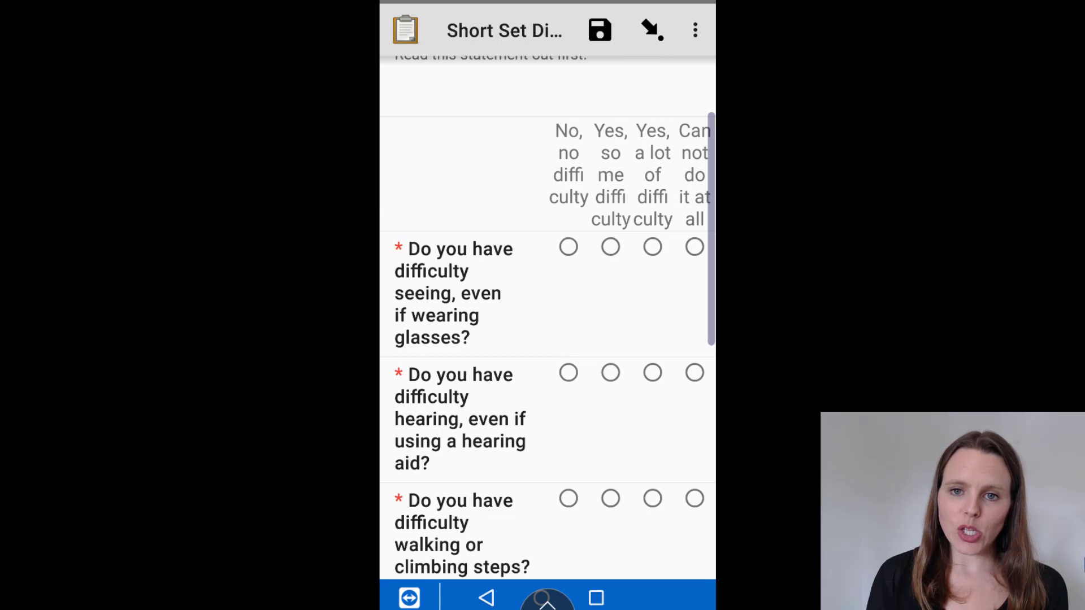
left_click_drag(542, 251, 542, 279)
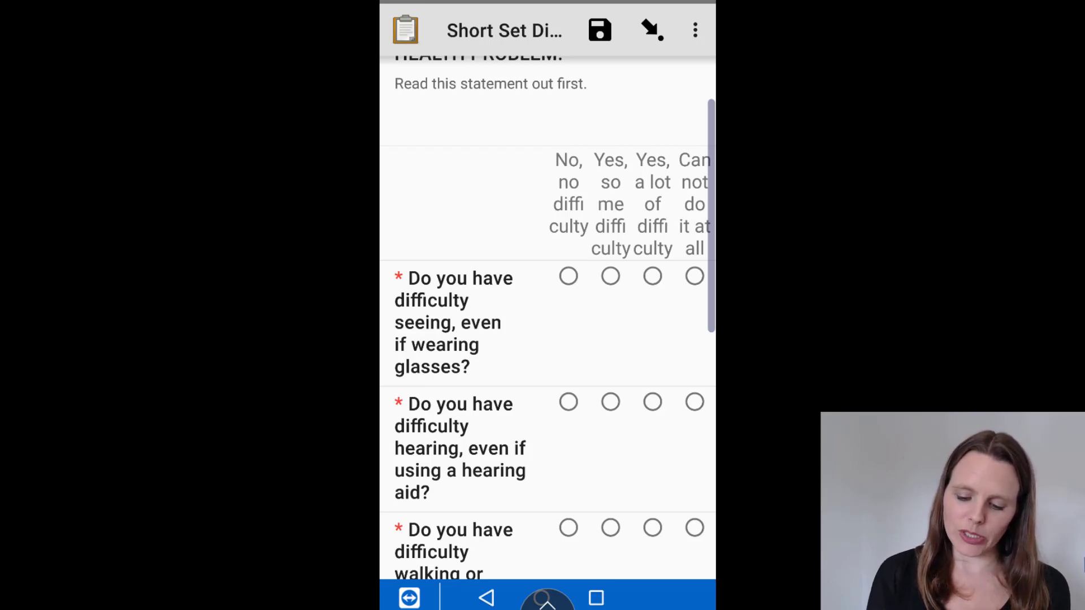
scroll(548, 317, "down", 2)
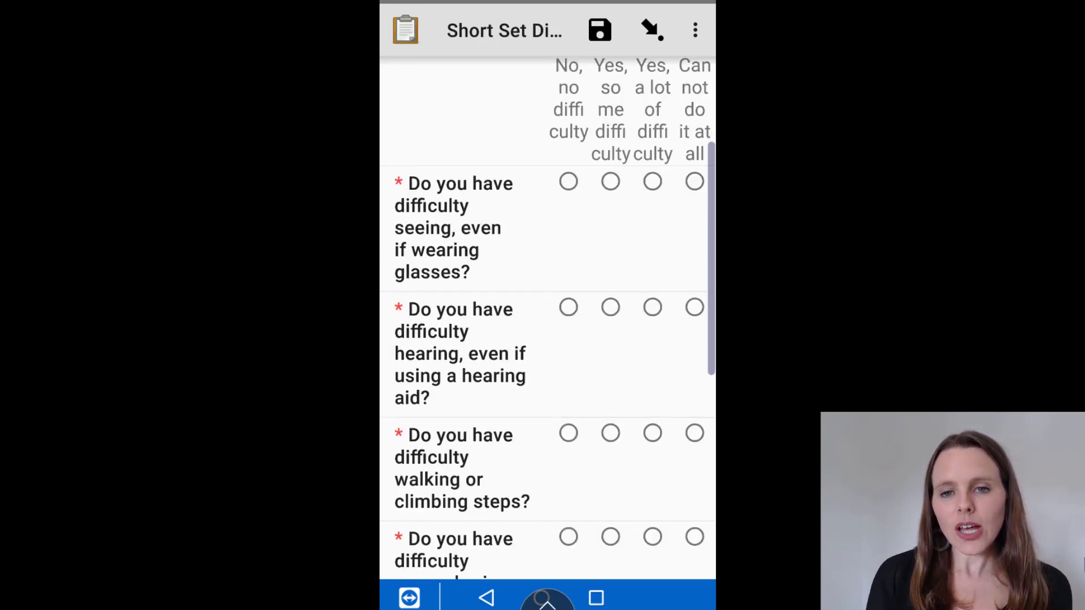
left_click(568, 167)
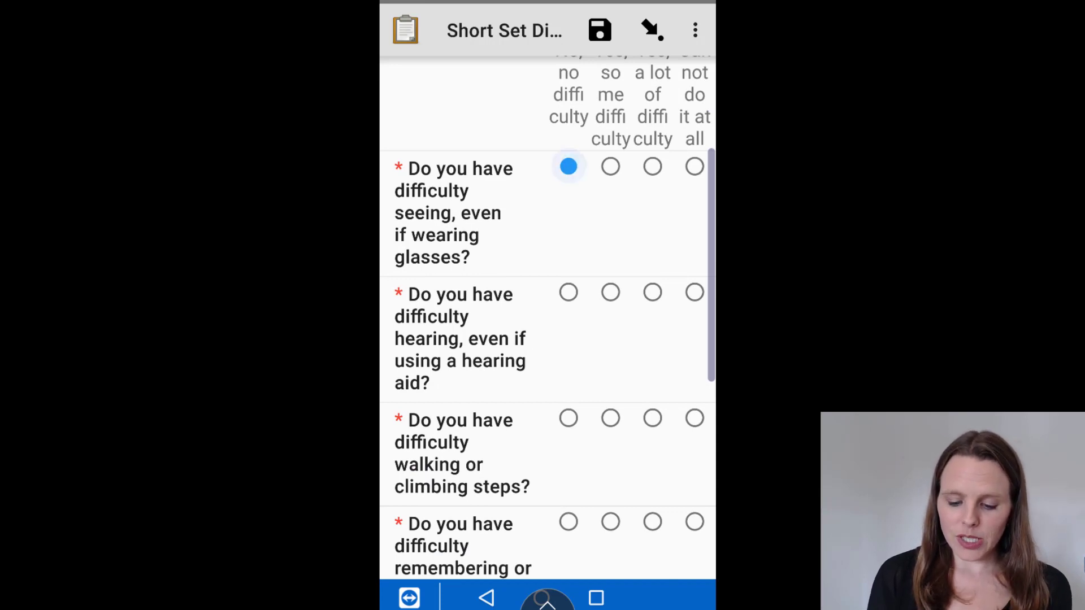
left_click(610, 292)
- Answer "Yes, some difficulty" for remembering and "No, no difficulty" for walking, self-care and communicating, and review the table
scroll(547, 316, "down", 1)
scroll(548, 317, "down", 3)
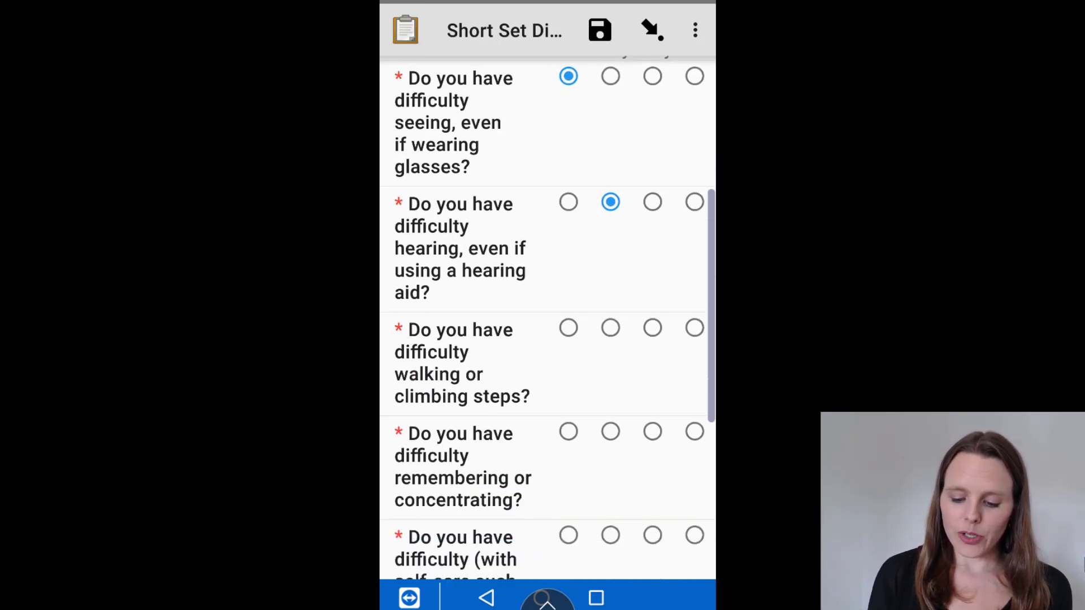
left_click(568, 228)
left_click(610, 332)
left_click(568, 437)
scroll(548, 317, "down", 1)
scroll(547, 316, "down", 3)
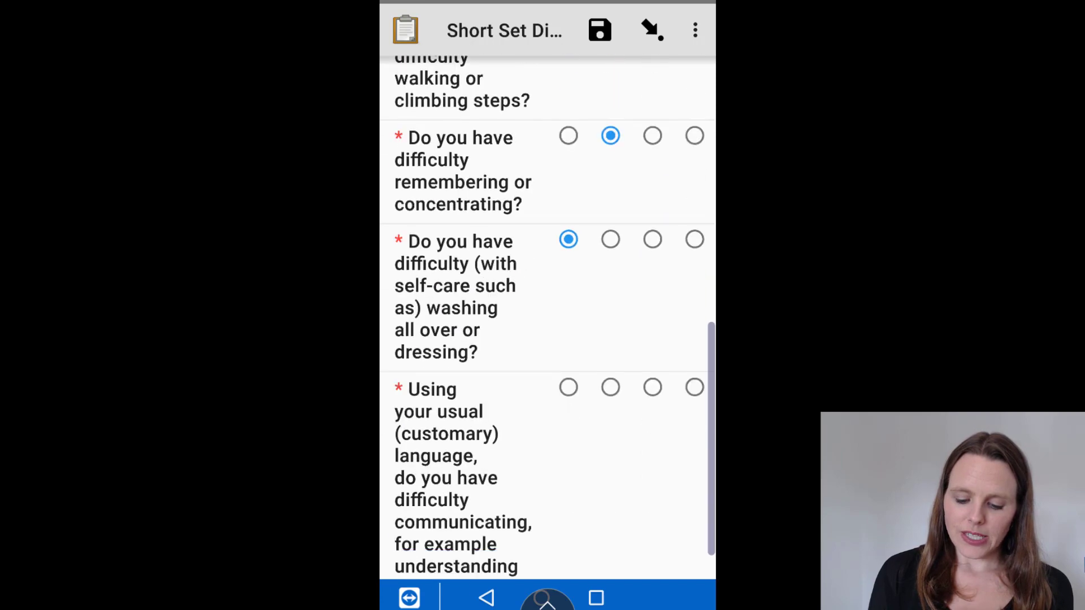
left_click(567, 385)
scroll(548, 317, "down", 1)
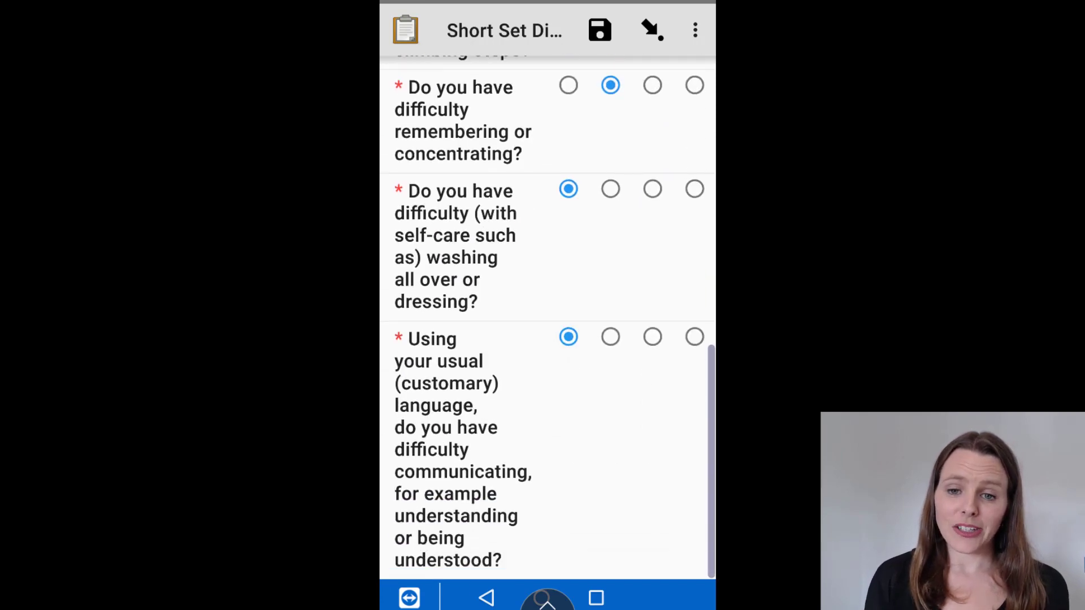
scroll(547, 317, "up", 6)
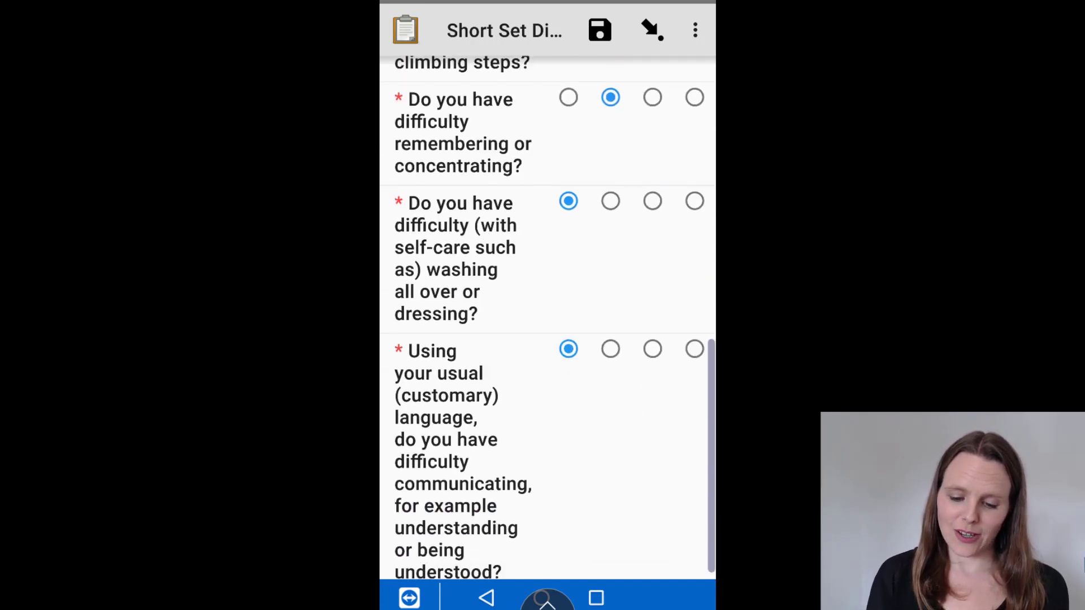
scroll(547, 317, "up", 2)
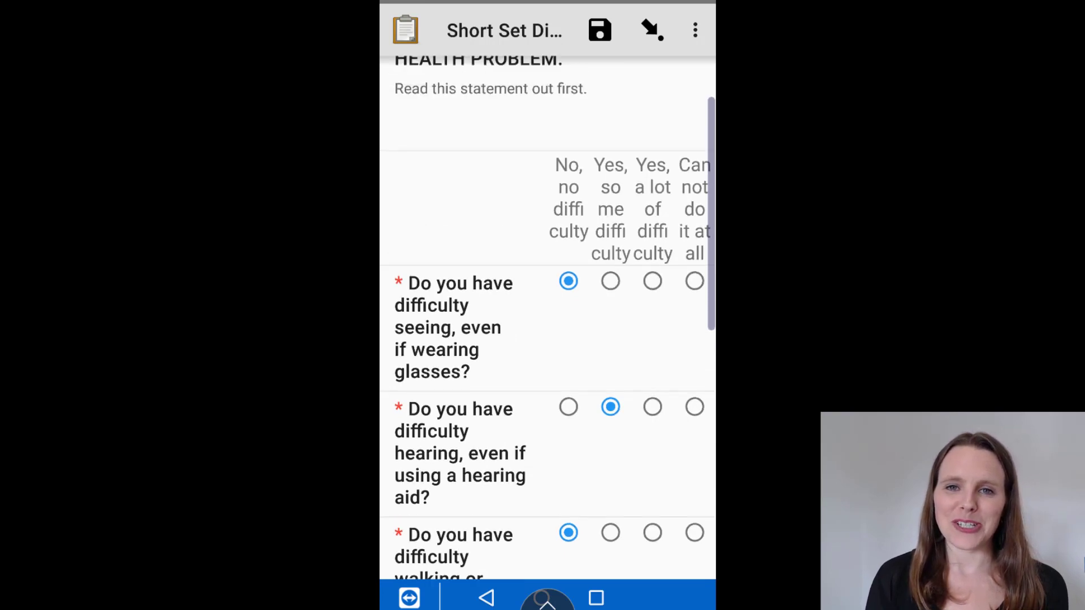